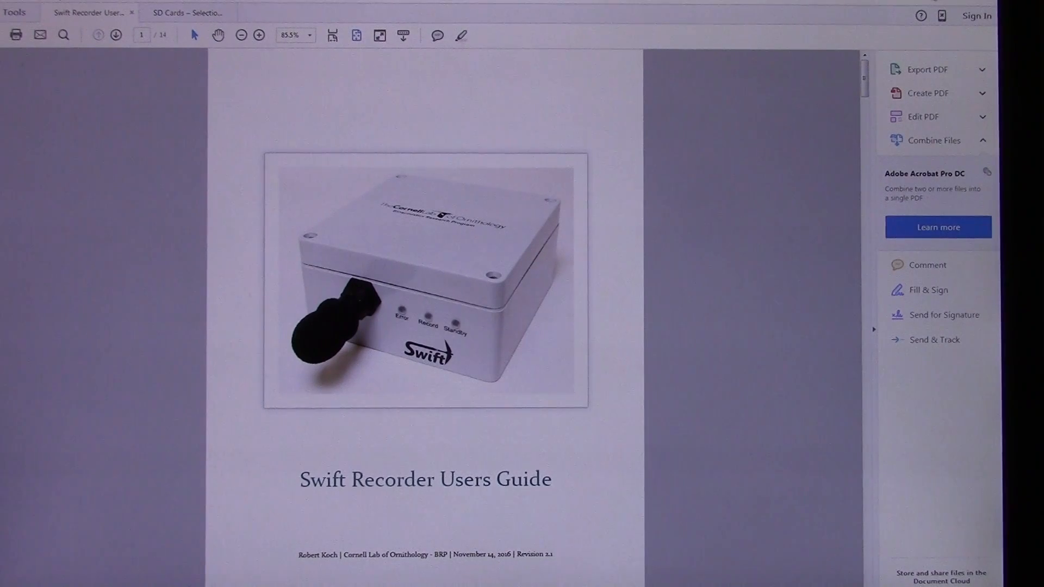
# Step: Switch from the PDF guide to the Swift Configuration Utility and close the Swift Beta 13 release folder
pyautogui.press('super+d')
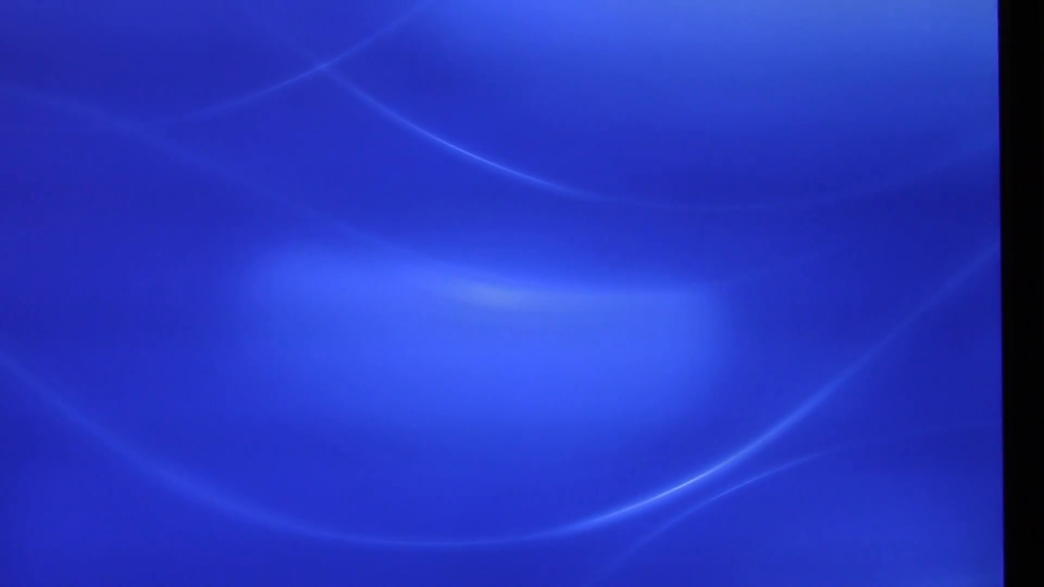
pyautogui.moveTo(997, 138); pyautogui.dragTo(428, 111)
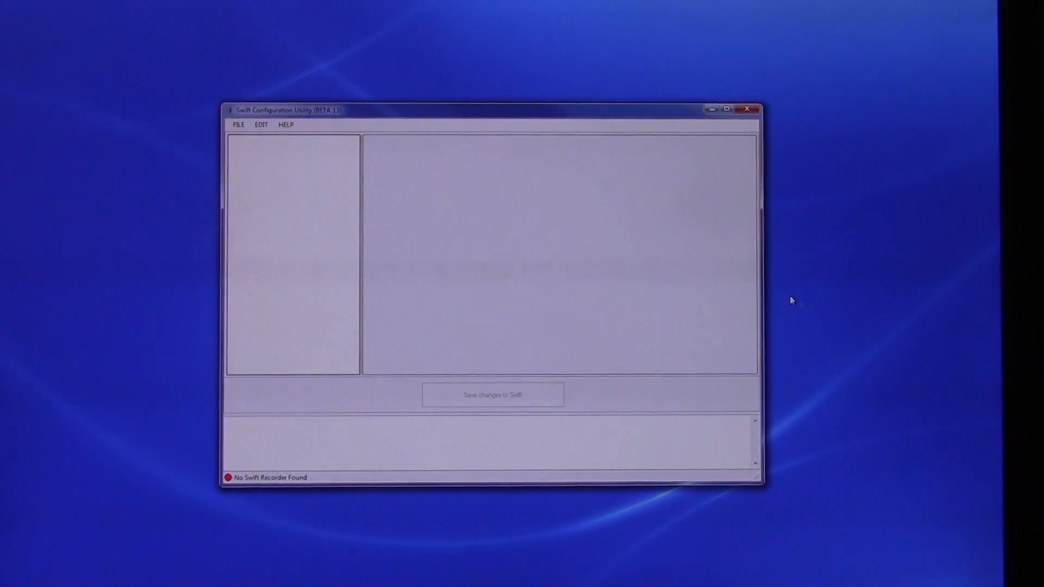
pyautogui.hotkey('alt', 'Tab')
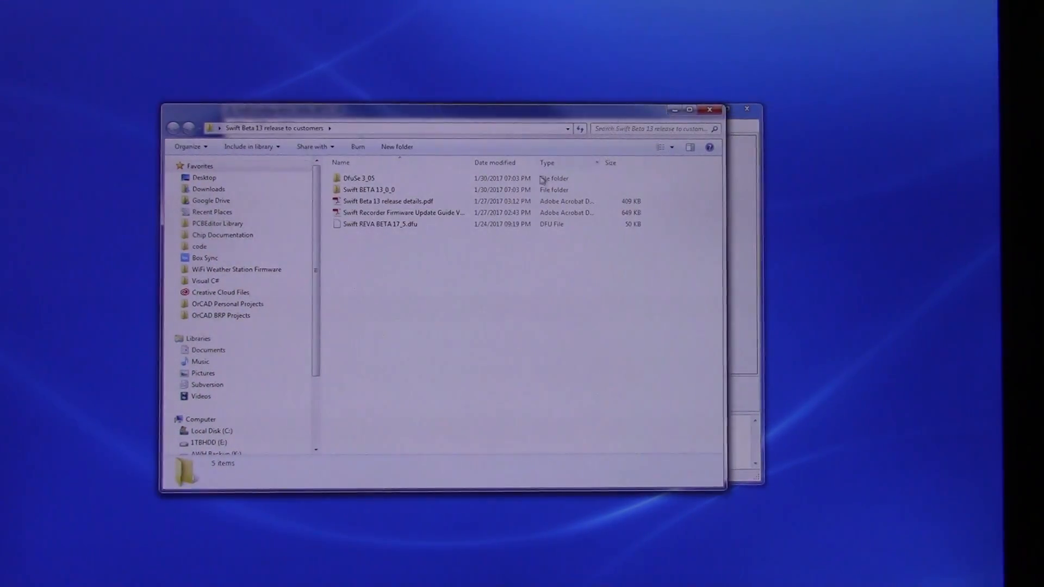
pyautogui.moveTo(488, 120); pyautogui.dragTo(610, 147)
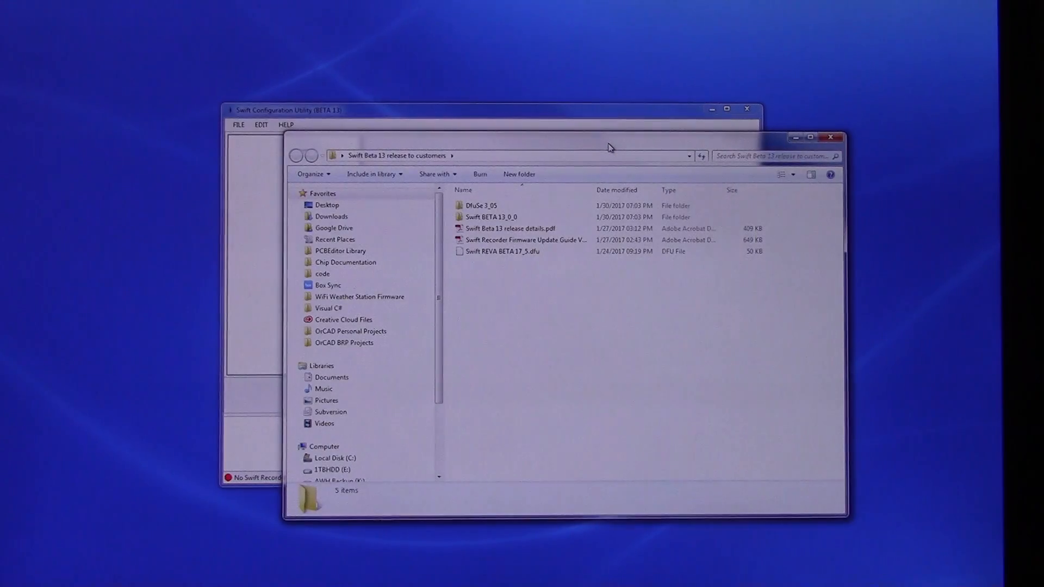
pyautogui.click(830, 137)
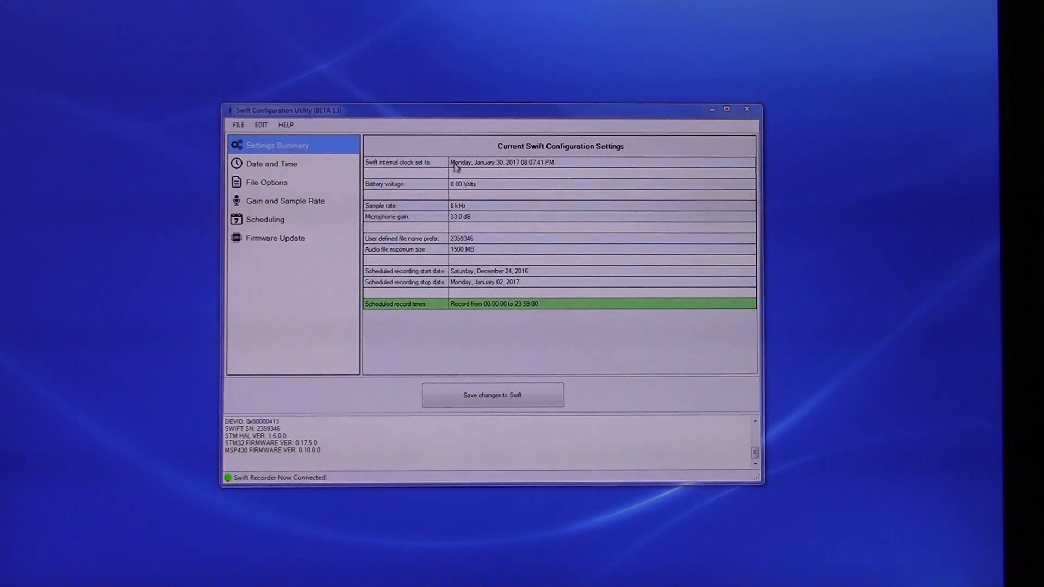
# Step: Review the recorder's settings summary: clock, battery voltage, sample rate, microphone gain, file name prefix, file size, and scheduled dates and times
pyautogui.click(403, 165)
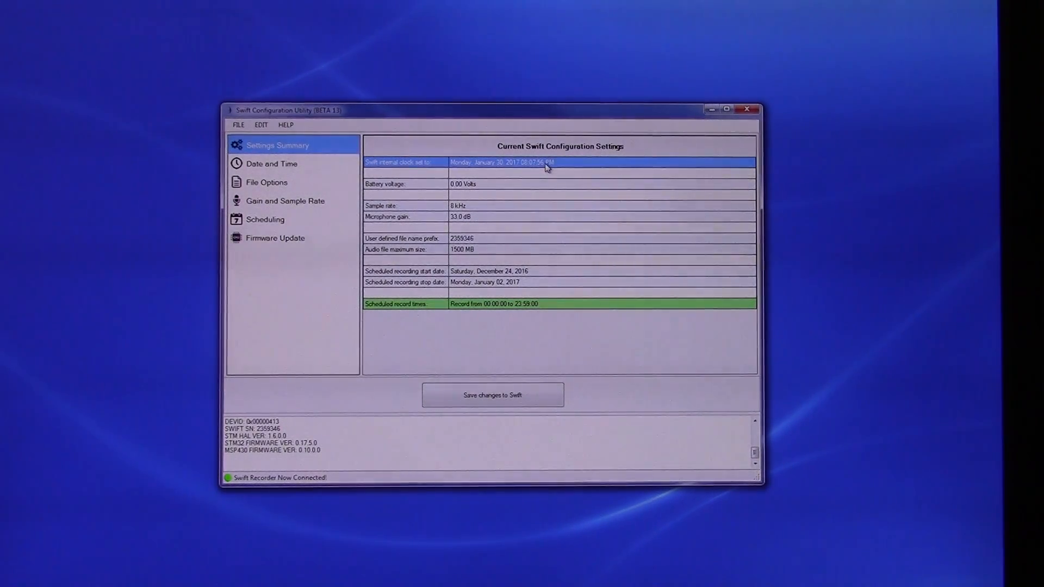
pyautogui.click(526, 184)
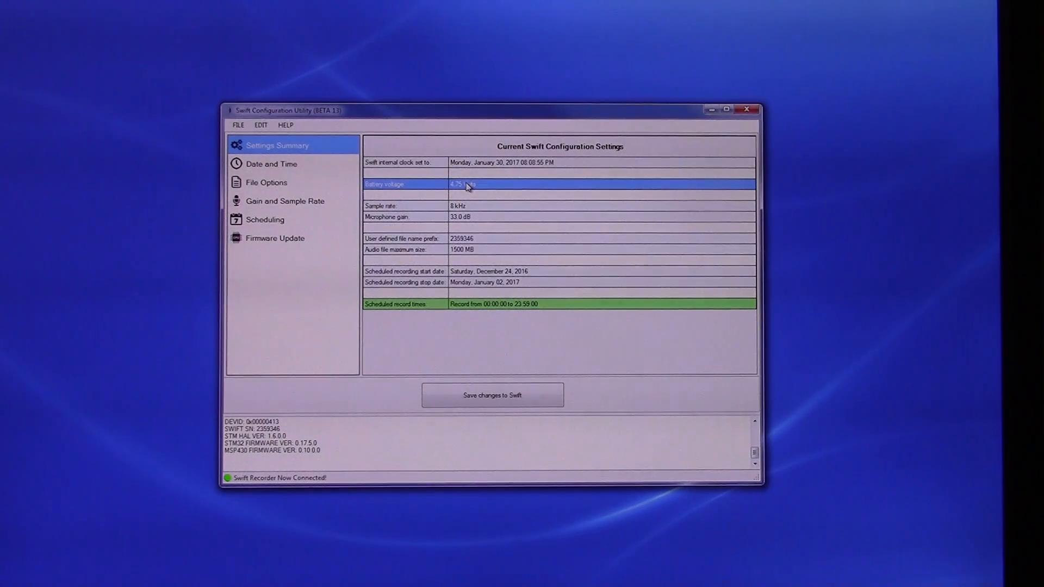
pyautogui.click(493, 209)
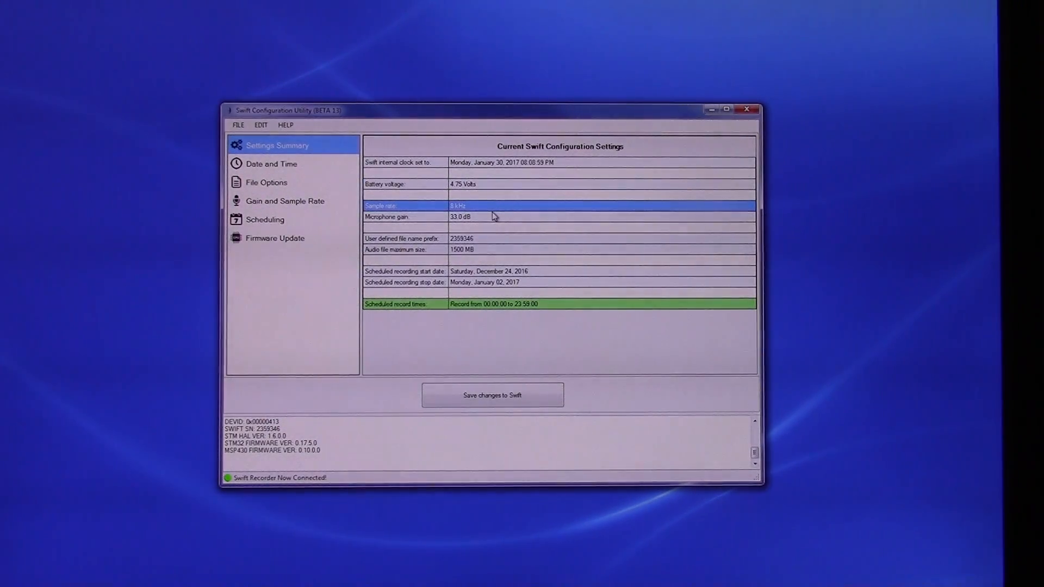
pyautogui.click(494, 220)
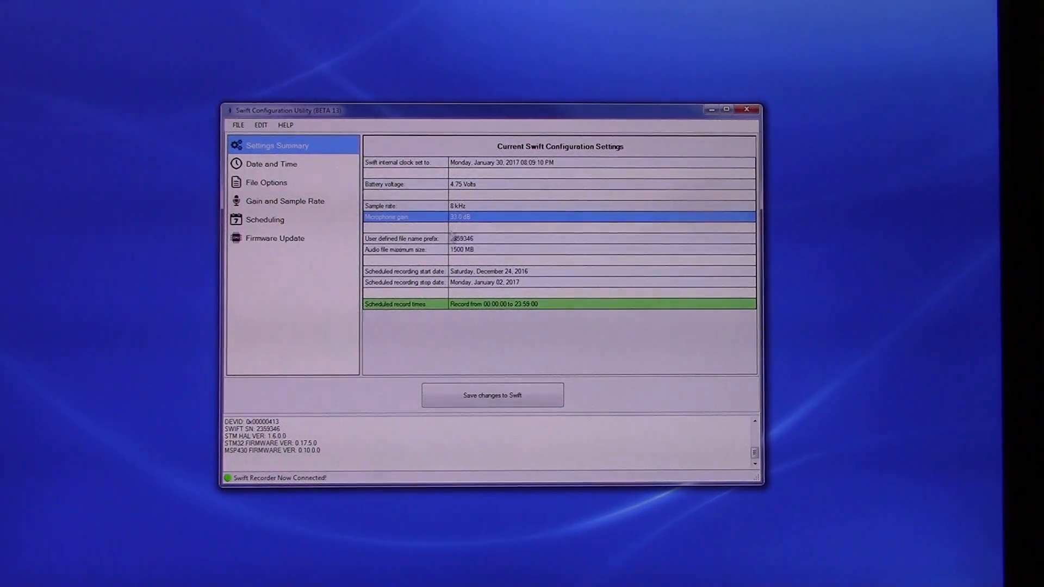
pyautogui.click(424, 240)
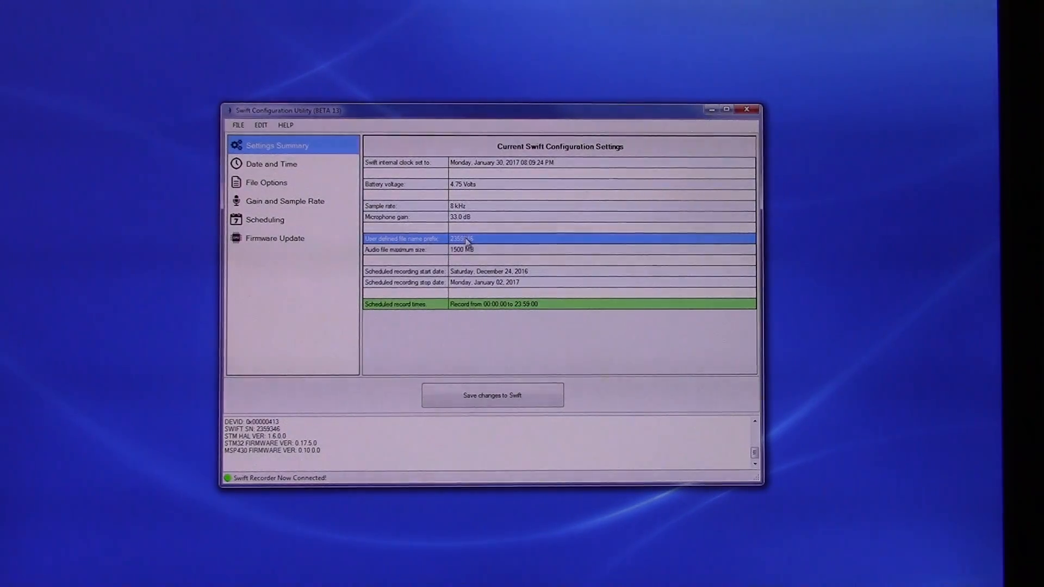
pyautogui.click(402, 250)
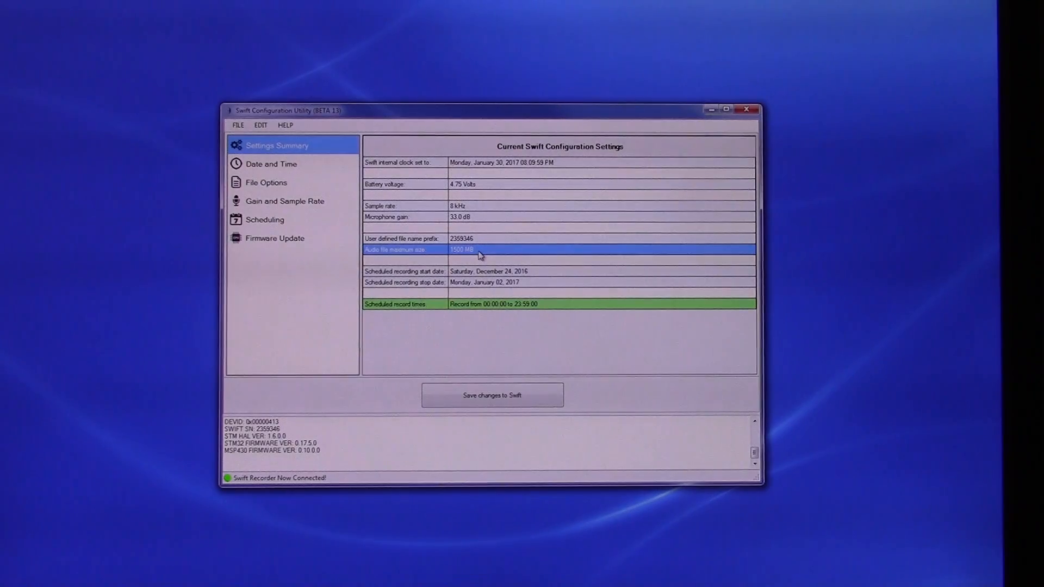
pyautogui.click(409, 277)
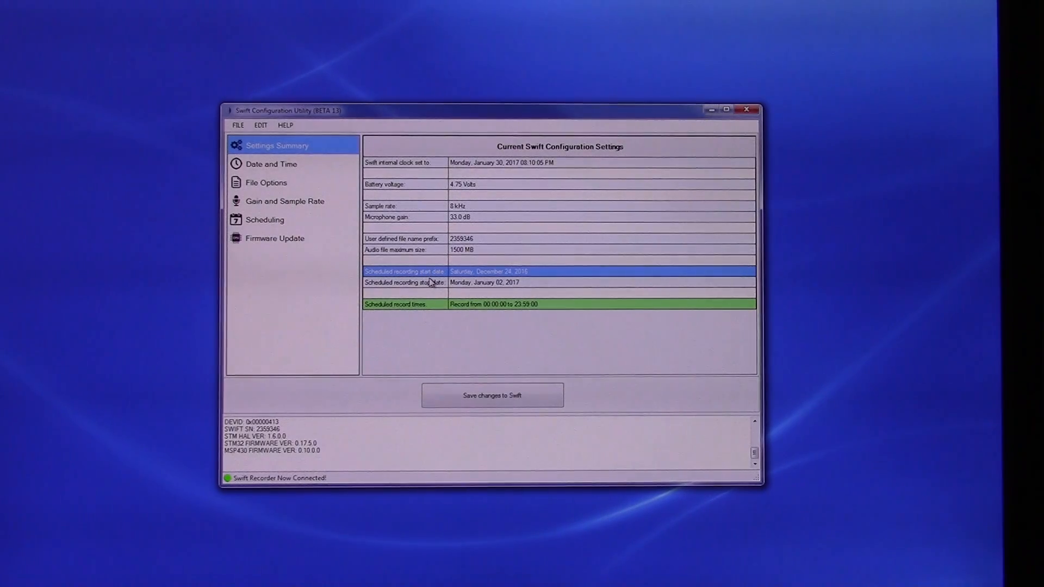
pyautogui.click(432, 283)
pyautogui.click(387, 305)
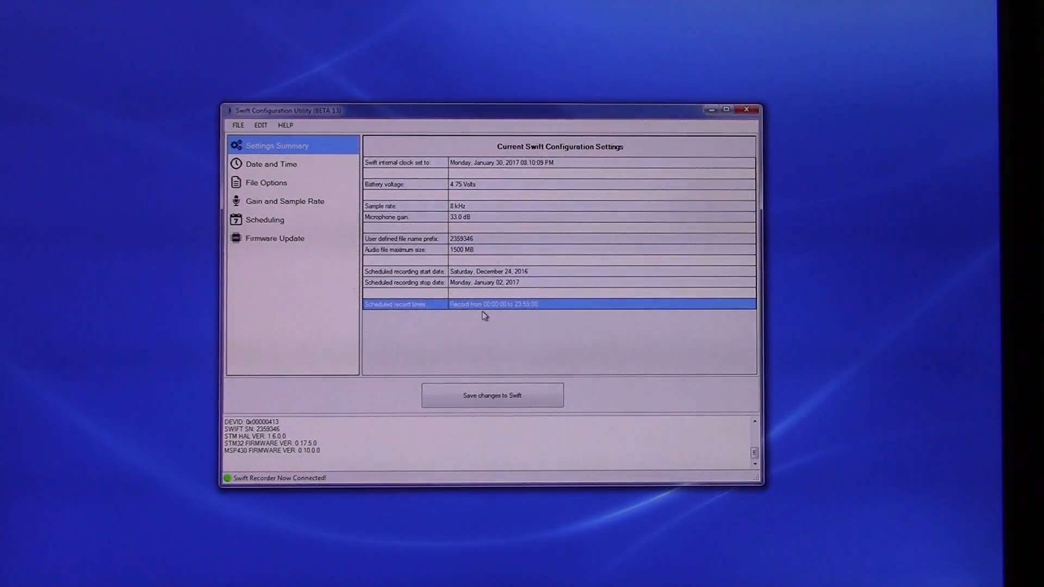
# Step: Set the recorder's clock manually to January 24, 2017, 08:06:09 PM, and finally sync it to the computer's time
pyautogui.click(289, 169)
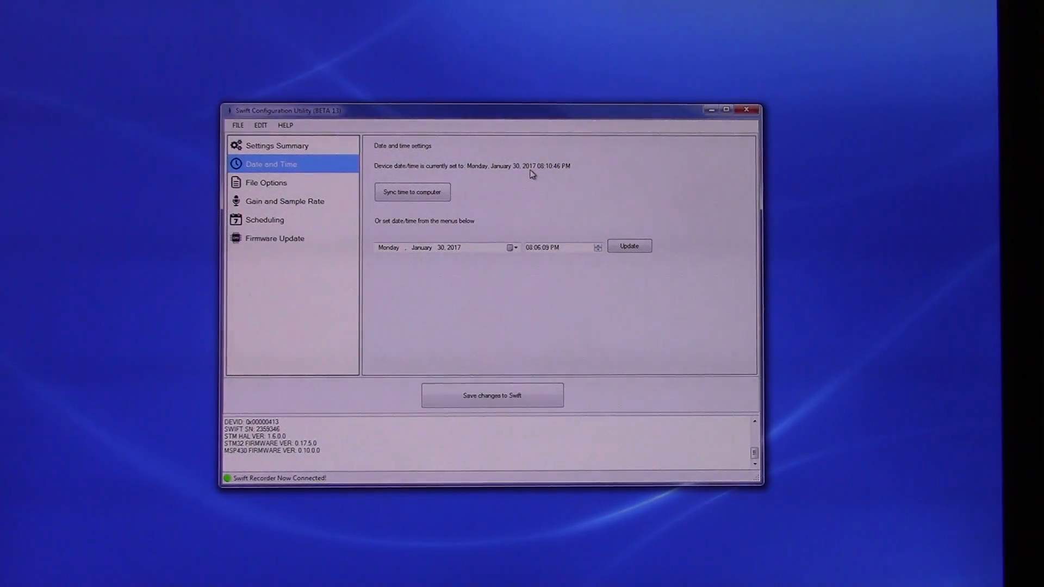
pyautogui.click(512, 247)
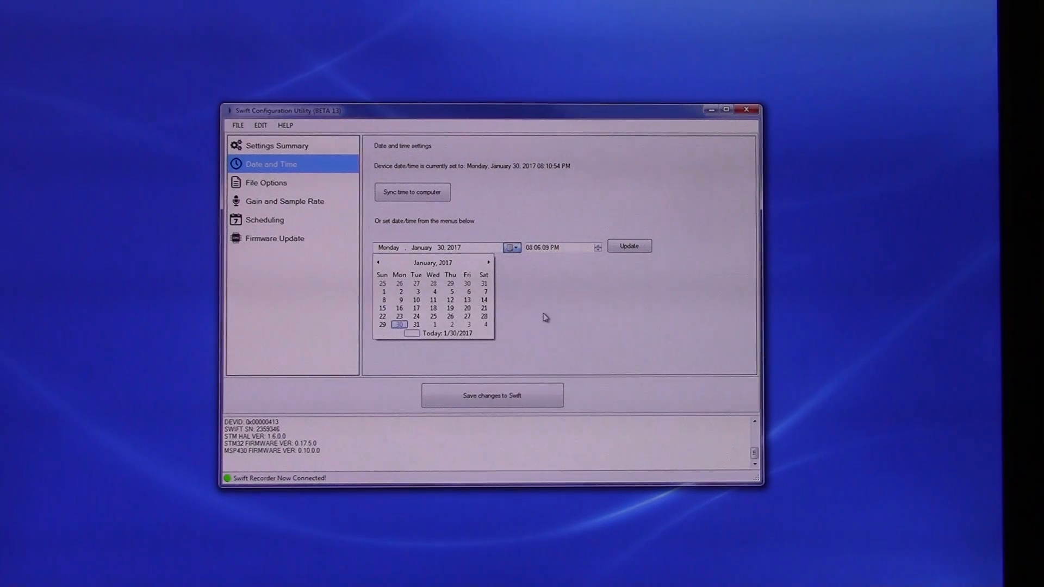
pyautogui.click(415, 316)
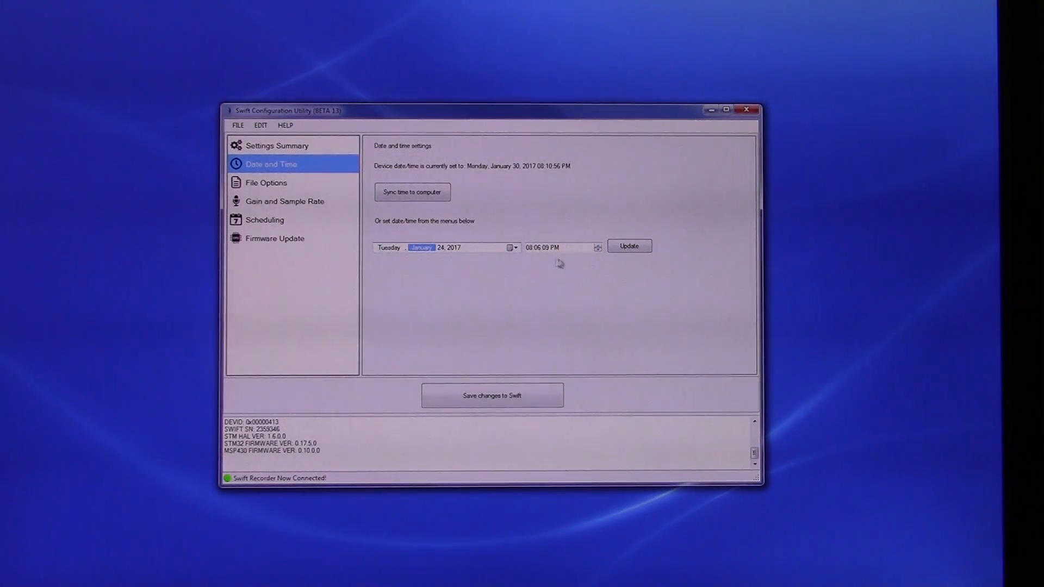
pyautogui.click(537, 248)
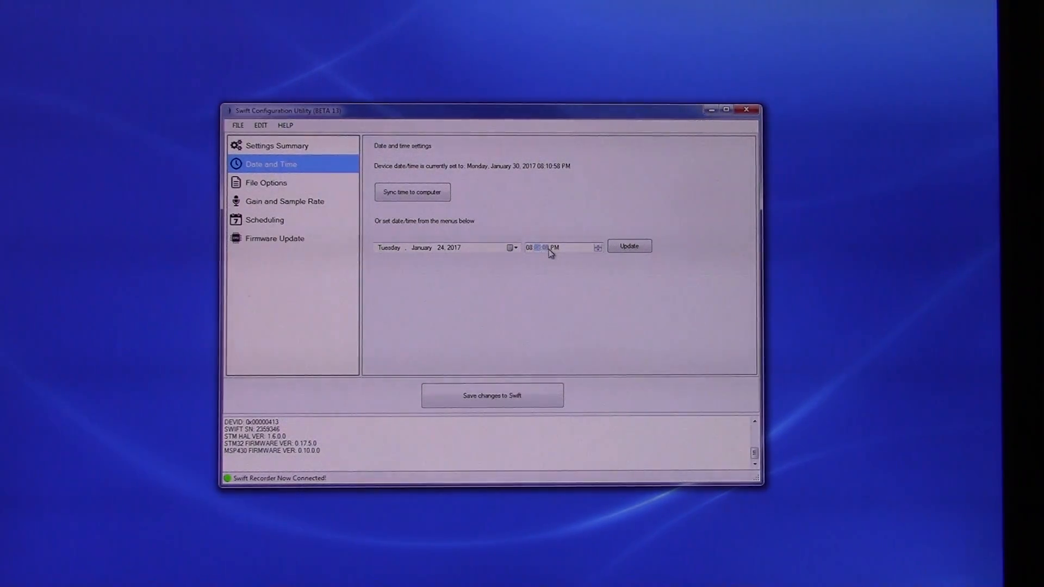
pyautogui.click(549, 249)
pyautogui.click(394, 199)
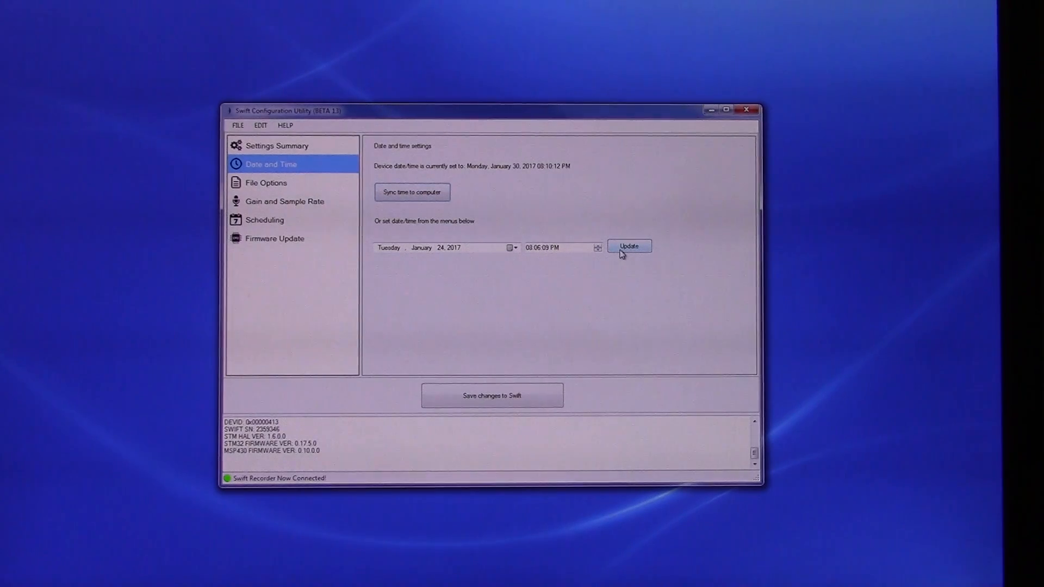
pyautogui.click(623, 248)
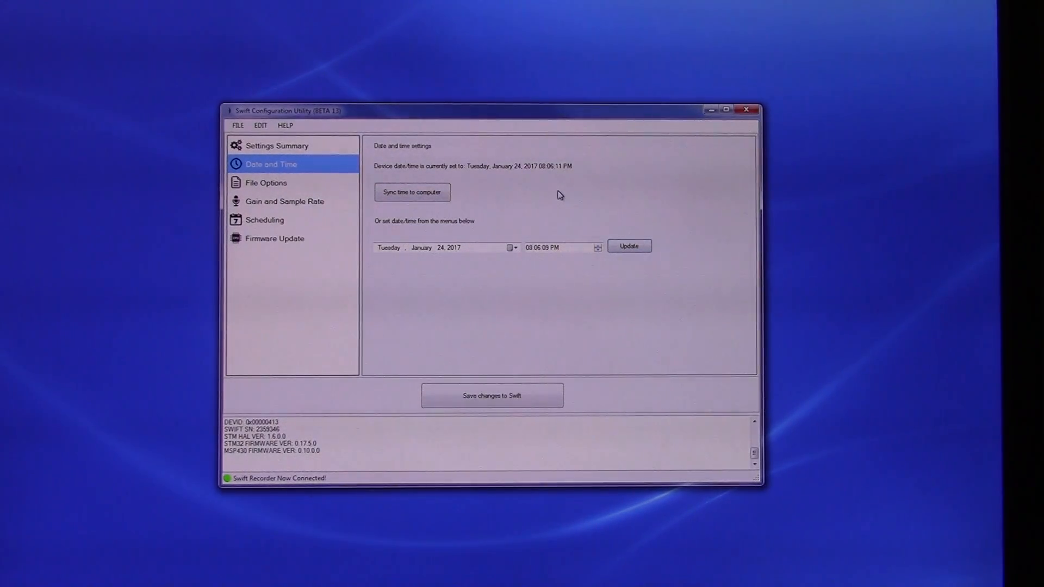
pyautogui.click(418, 196)
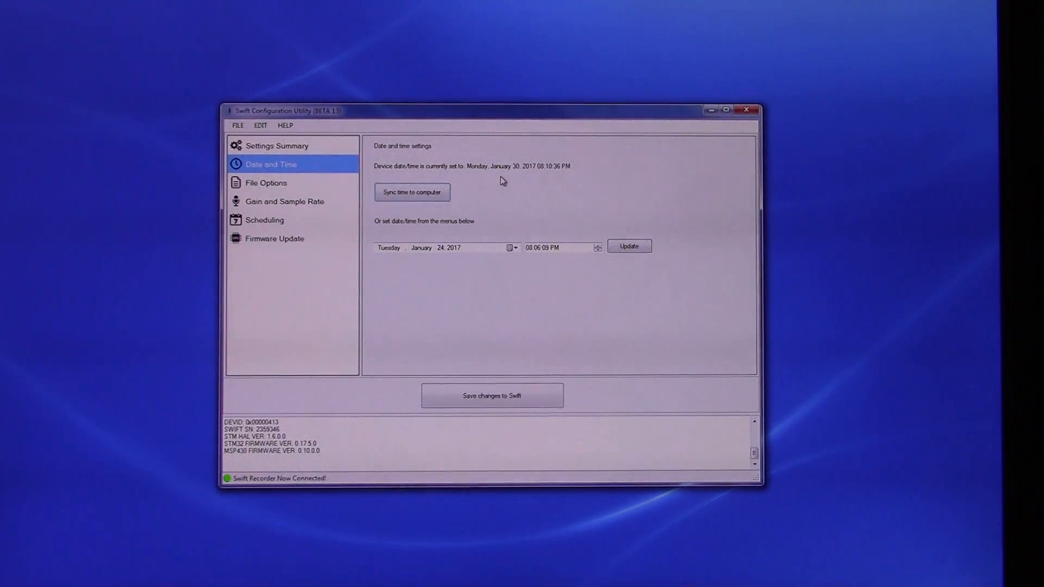
# Step: Replace the recording file name prefix with SWIFT12 in the file options
pyautogui.click(266, 185)
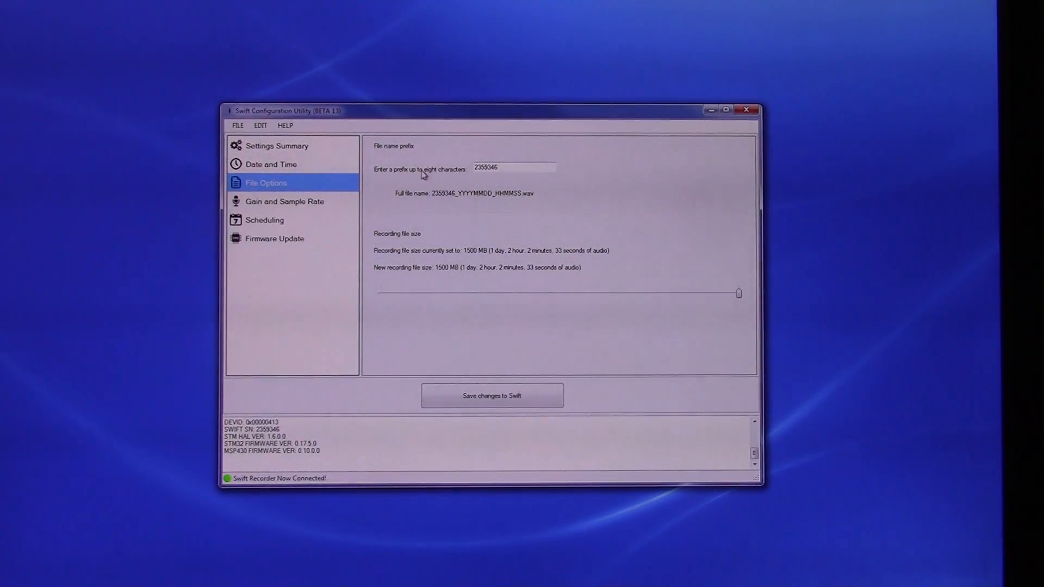
pyautogui.doubleClick(511, 168)
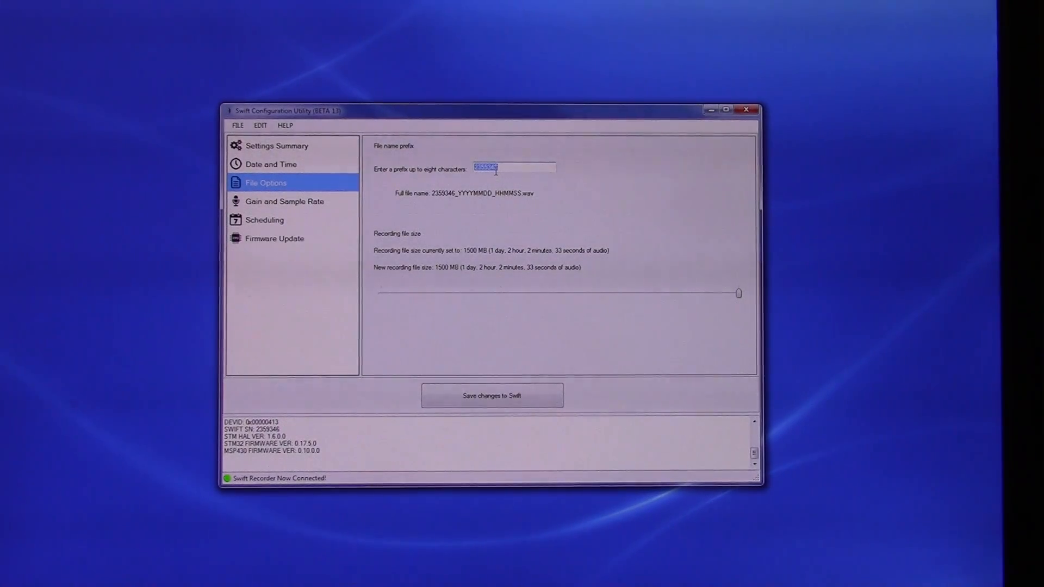
pyautogui.write('SWIFT')
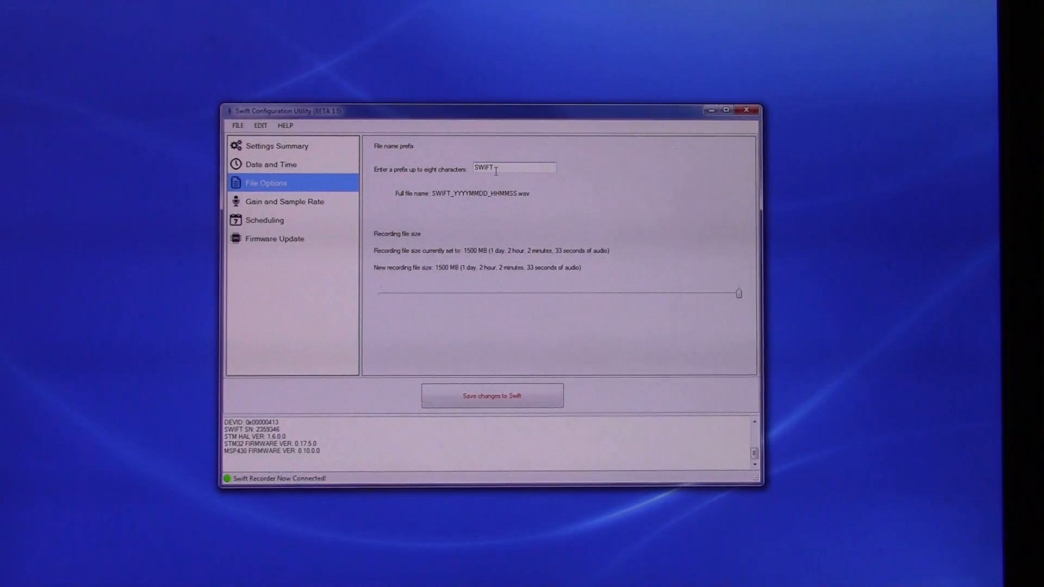
pyautogui.write('12')
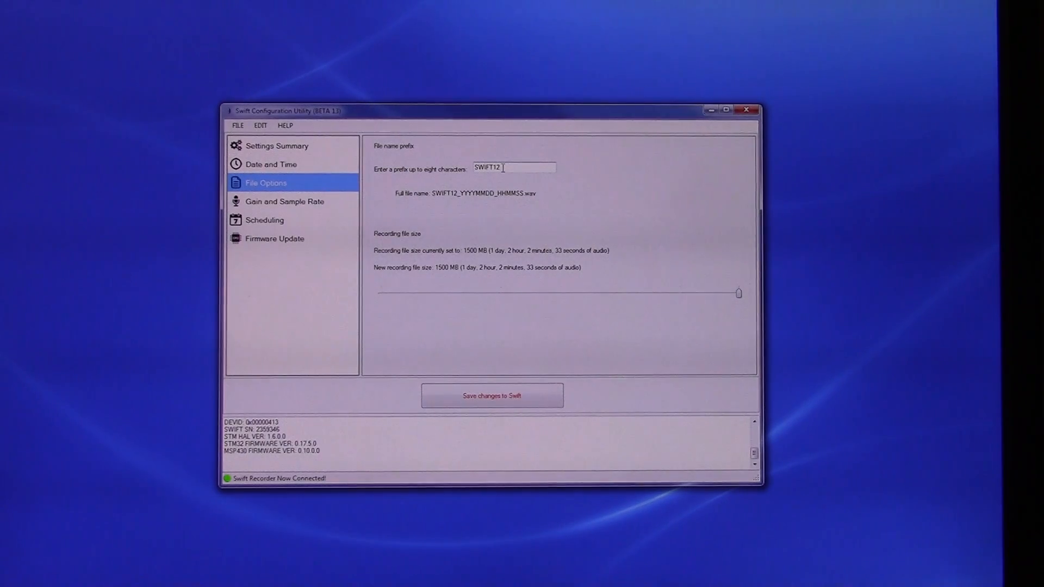
# Step: Change the capitalisation of the file name prefix so it reads Swift12
pyautogui.press('BackSpace')
pyautogui.press('BackSpace')
pyautogui.press('BackSpace')
pyautogui.press('BackSpace')
pyautogui.press('BackSpace')
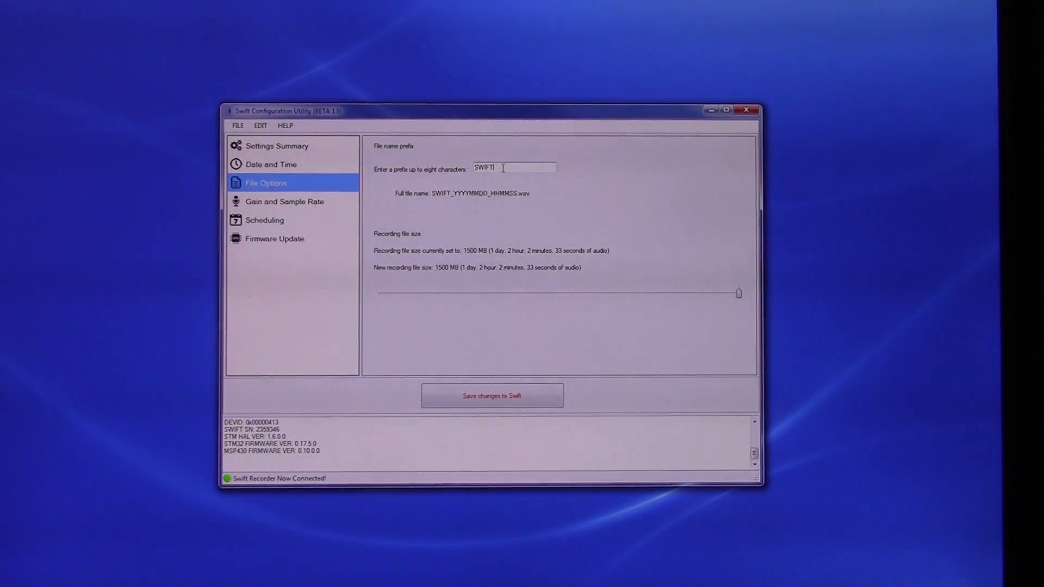
pyautogui.press('BackSpace')
pyautogui.write('wi')
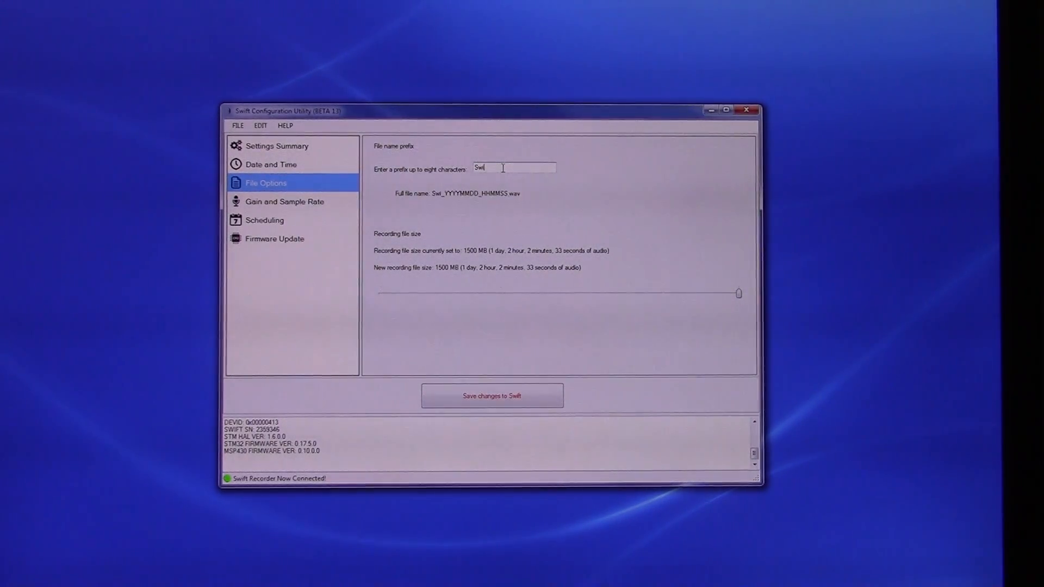
pyautogui.write('ft12')
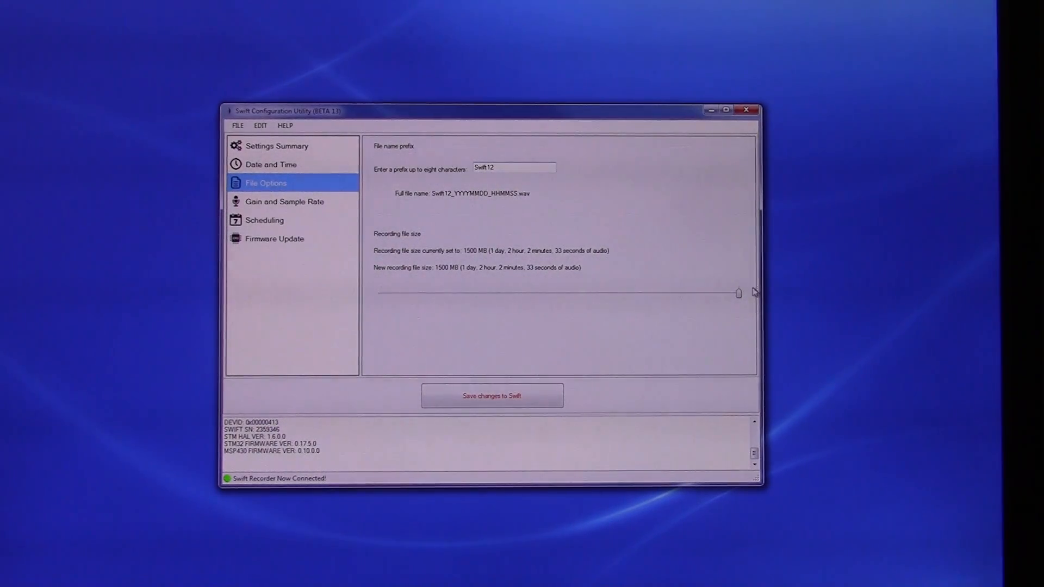
# Step: Set the new recording file size to 230 MB (4 hours of audio) and save the changes to the recorder
pyautogui.moveTo(739, 294); pyautogui.dragTo(394, 295)
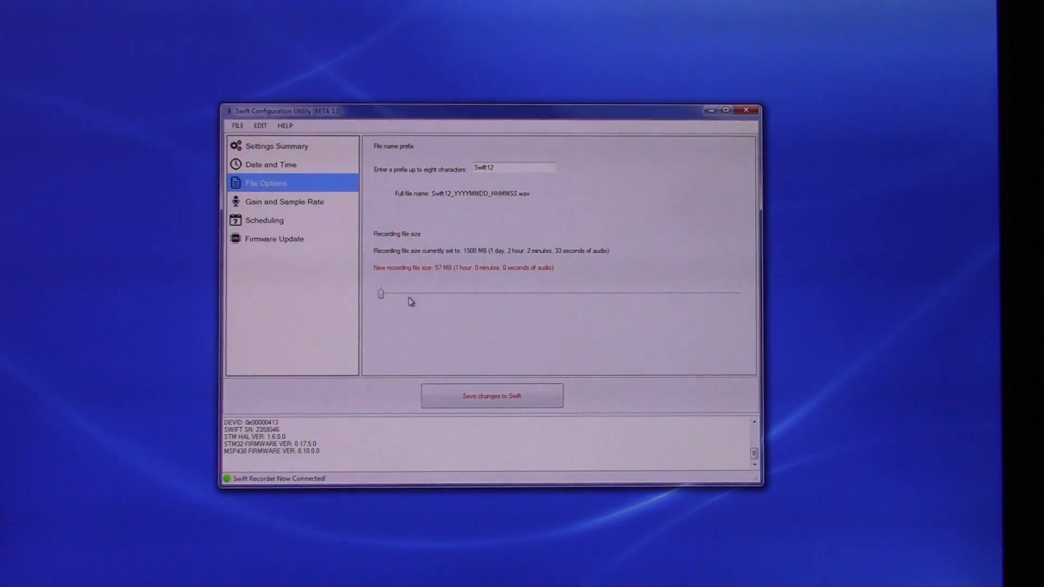
pyautogui.click(432, 295)
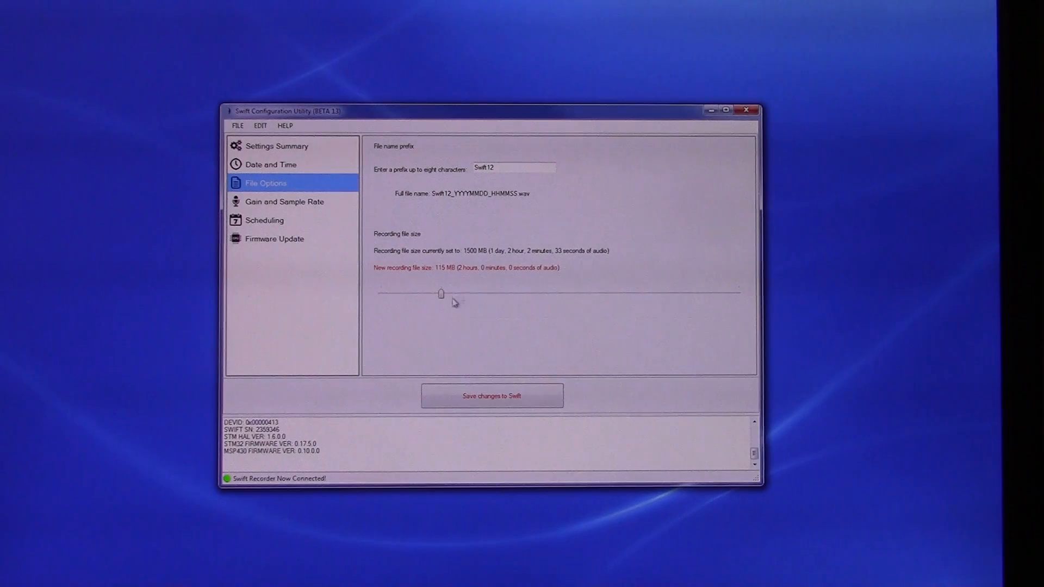
pyautogui.moveTo(440, 294); pyautogui.dragTo(560, 293)
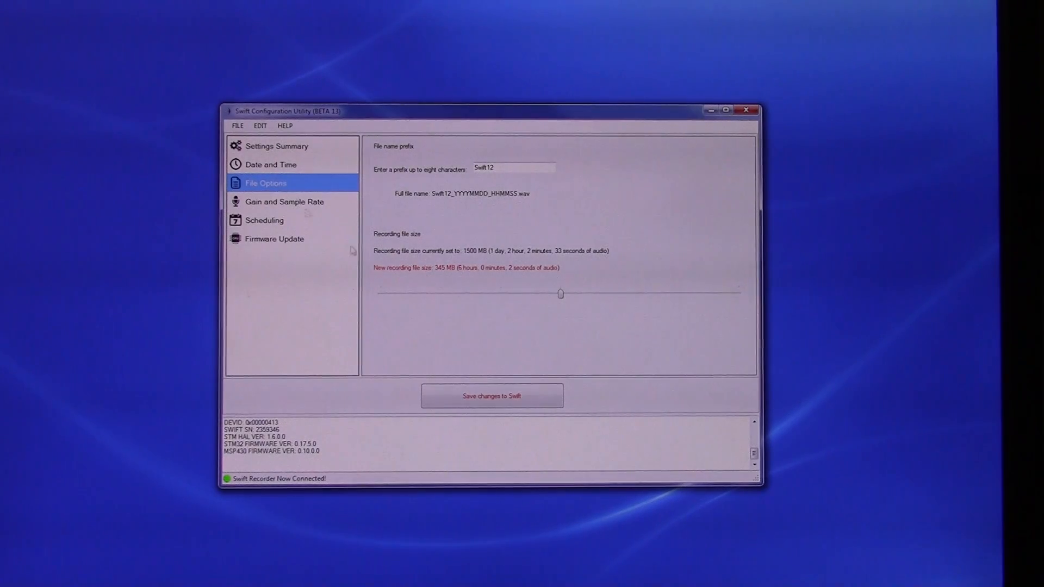
pyautogui.moveTo(560, 294); pyautogui.dragTo(501, 294)
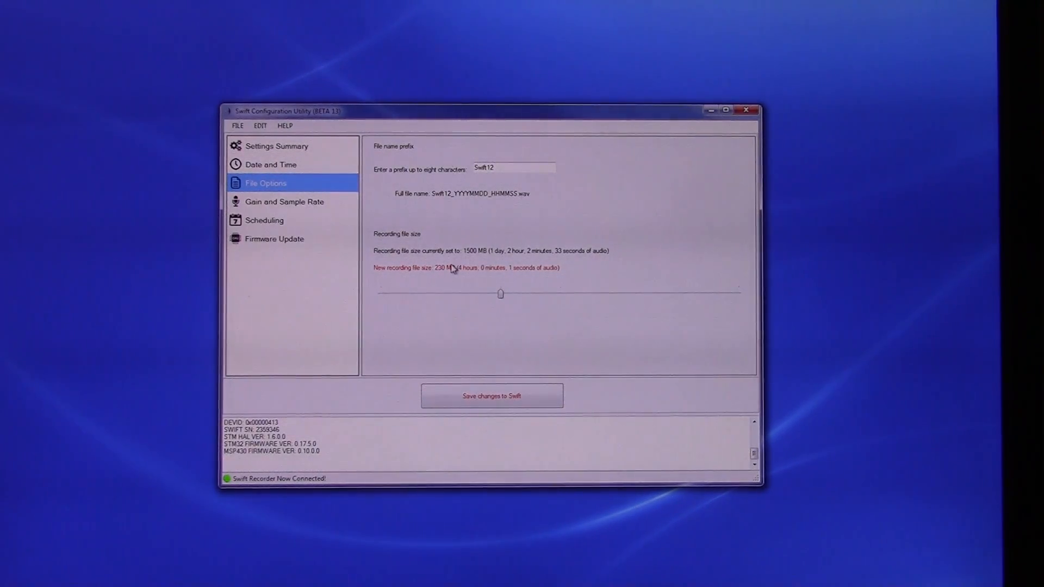
pyautogui.click(485, 401)
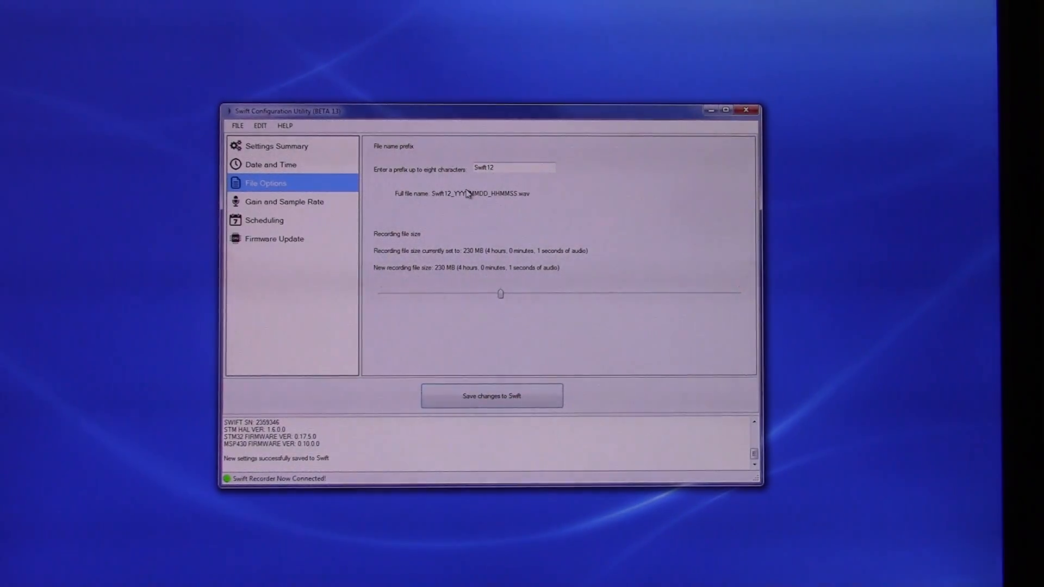
pyautogui.moveTo(505, 167); pyautogui.dragTo(477, 167)
pyautogui.click(494, 166)
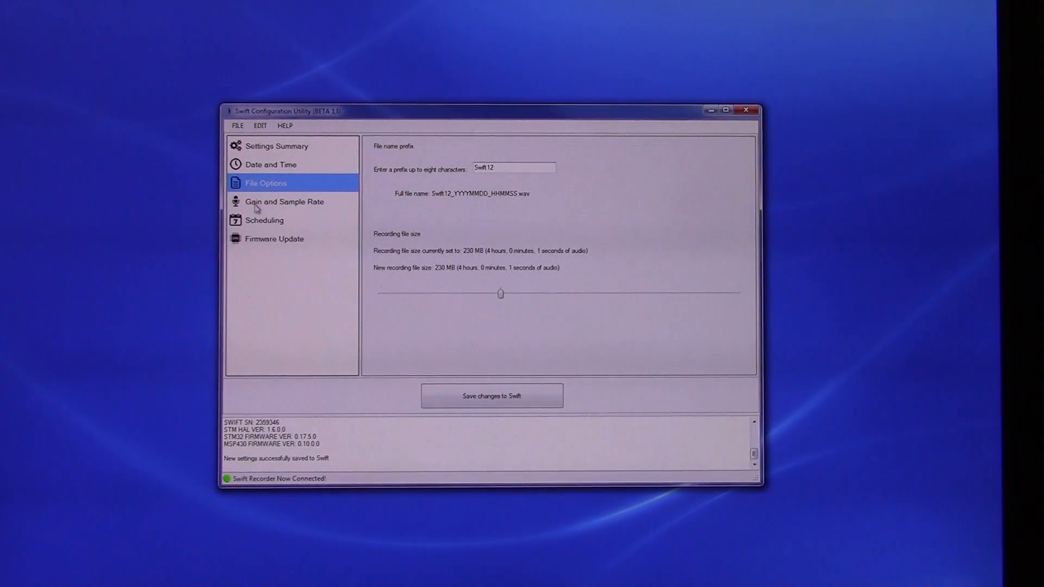
pyautogui.moveTo(224, 460); pyautogui.dragTo(362, 461)
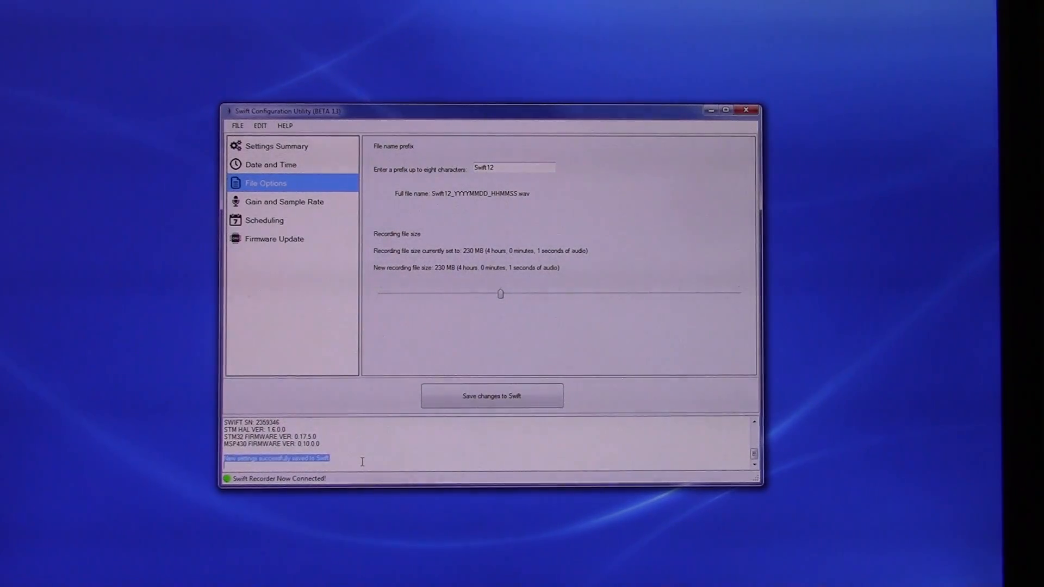
pyautogui.click(363, 462)
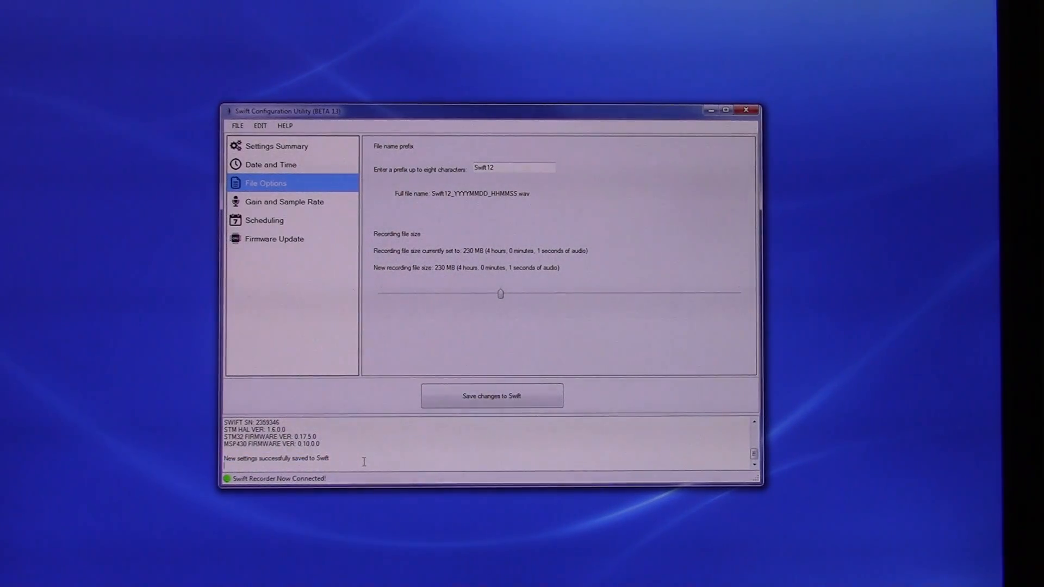
# Step: Set the analog gain to 30.0 dB and the audio sample rate to 48 kHz, and save the changes to the recorder
pyautogui.click(249, 205)
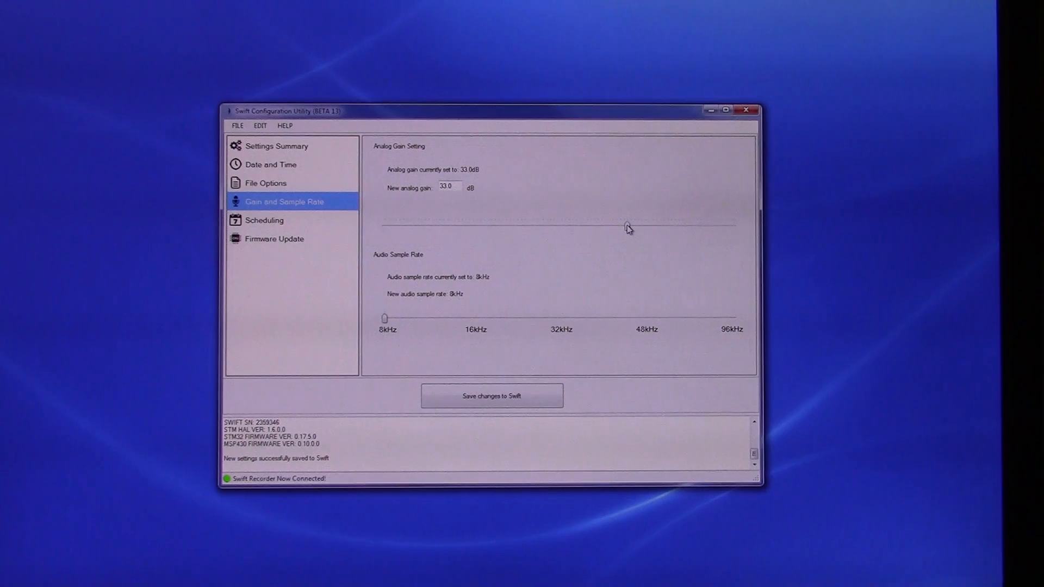
pyautogui.moveTo(628, 228); pyautogui.dragTo(741, 231)
pyautogui.moveTo(734, 229); pyautogui.dragTo(630, 233)
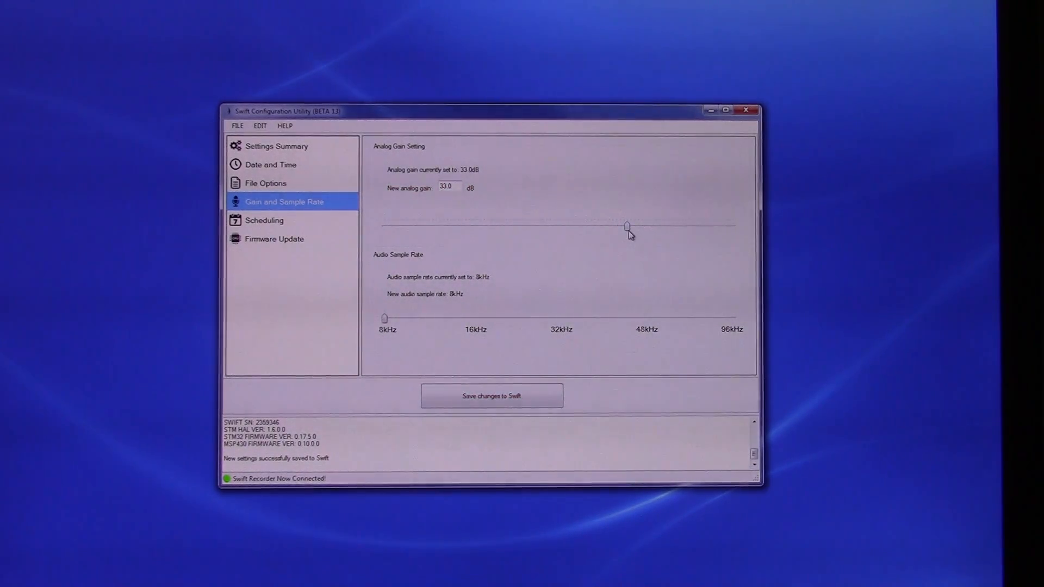
pyautogui.moveTo(629, 231); pyautogui.dragTo(605, 227)
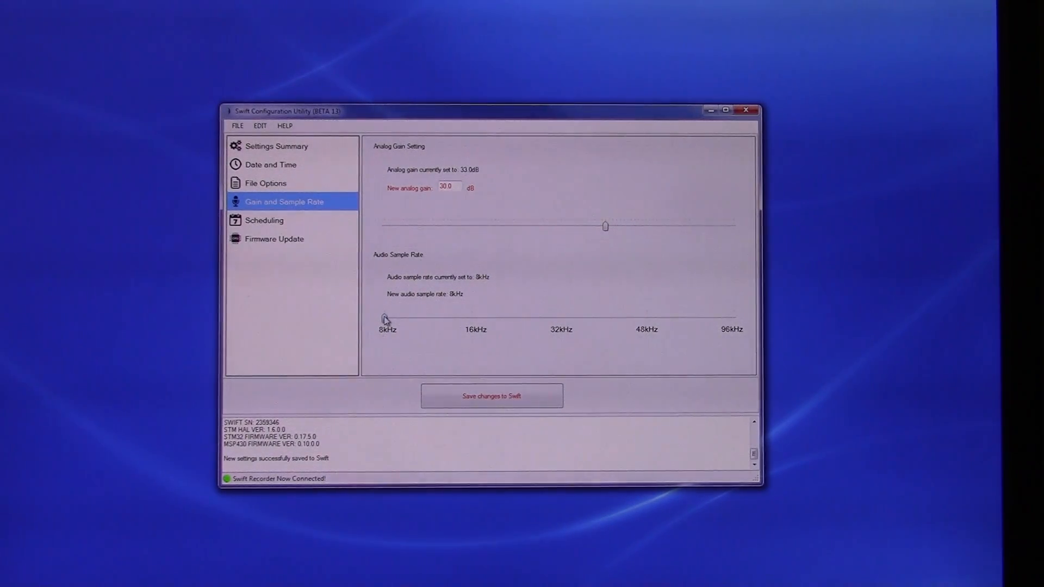
pyautogui.moveTo(384, 319); pyautogui.dragTo(631, 326)
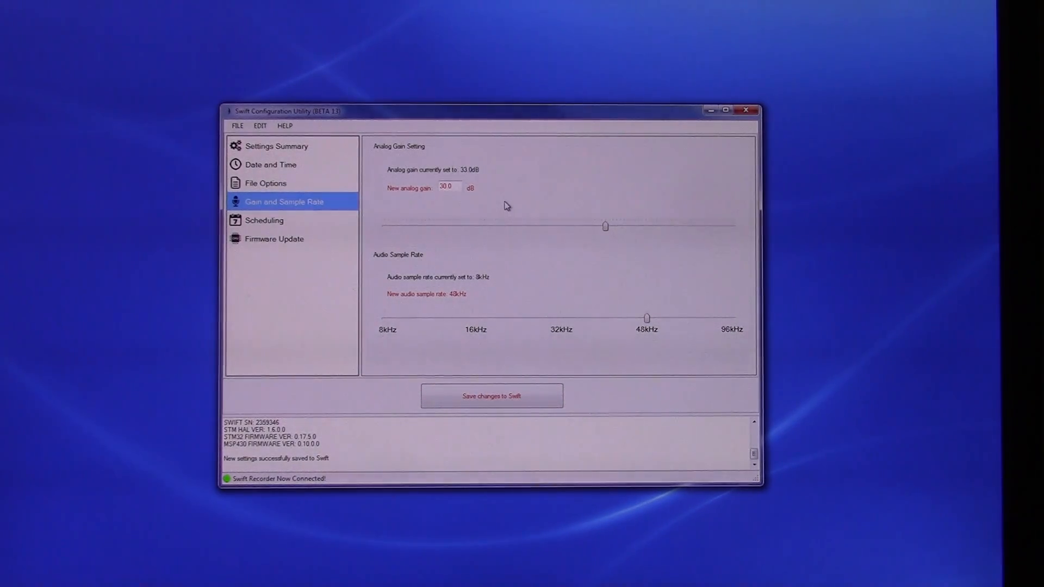
pyautogui.click(529, 396)
# Step: Clear the existing all-day recording entry from the recording schedule
pyautogui.click(249, 223)
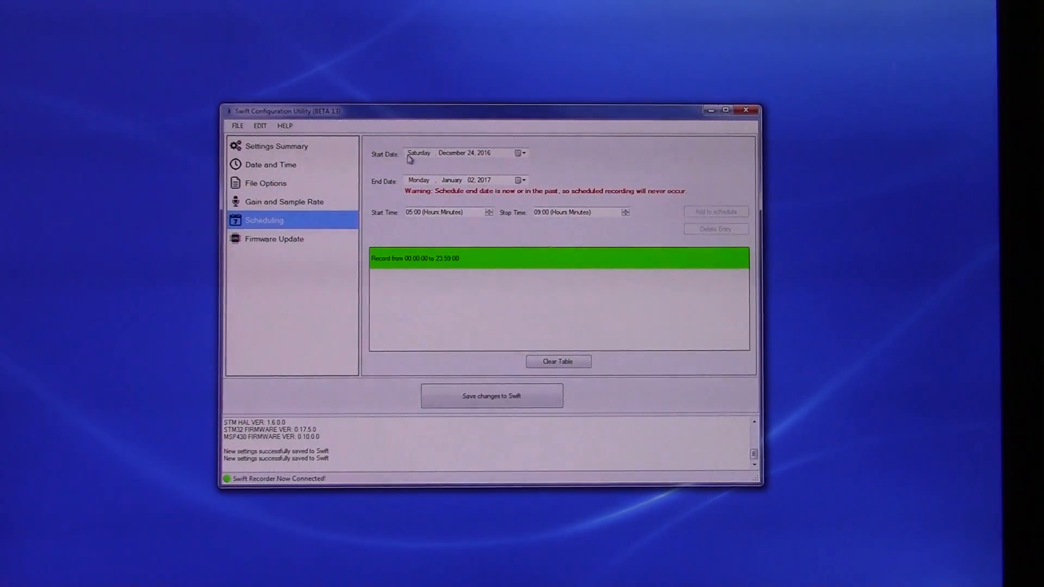
pyautogui.click(542, 266)
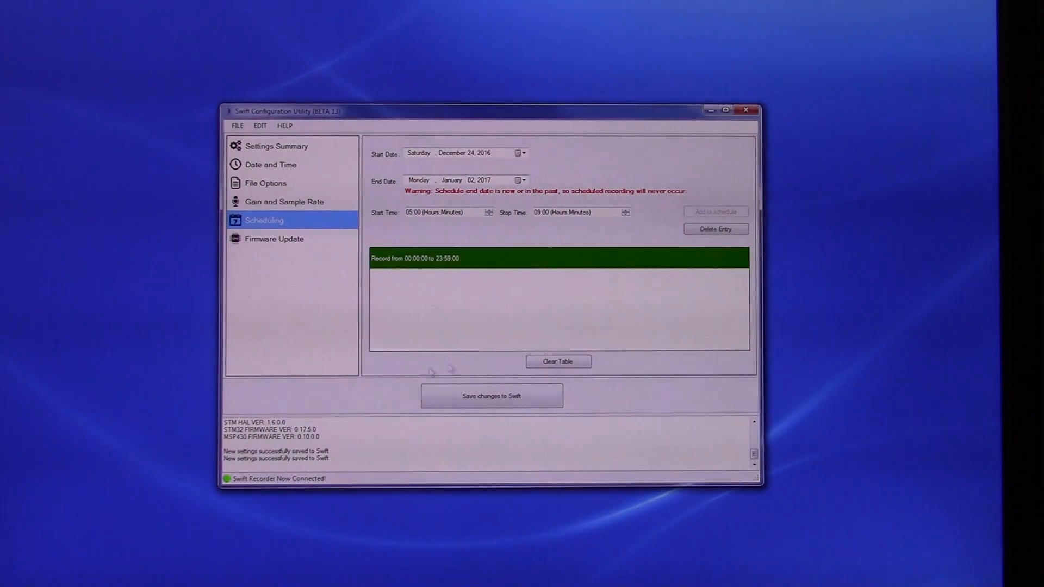
pyautogui.click(548, 362)
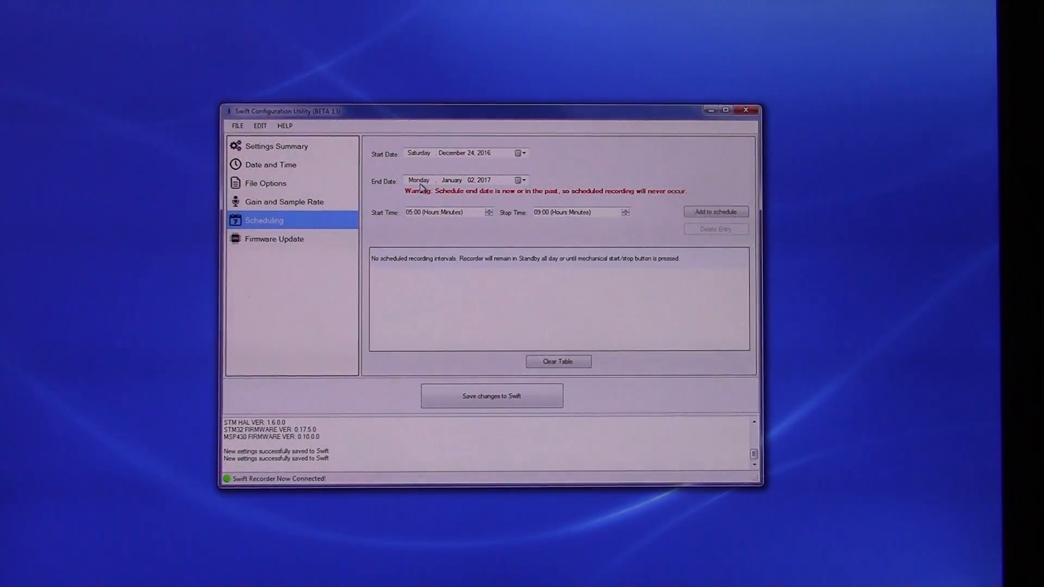
# Step: Set the schedule's start date to January 31, 2017 and its end date to March 3, 2017
pyautogui.click(523, 154)
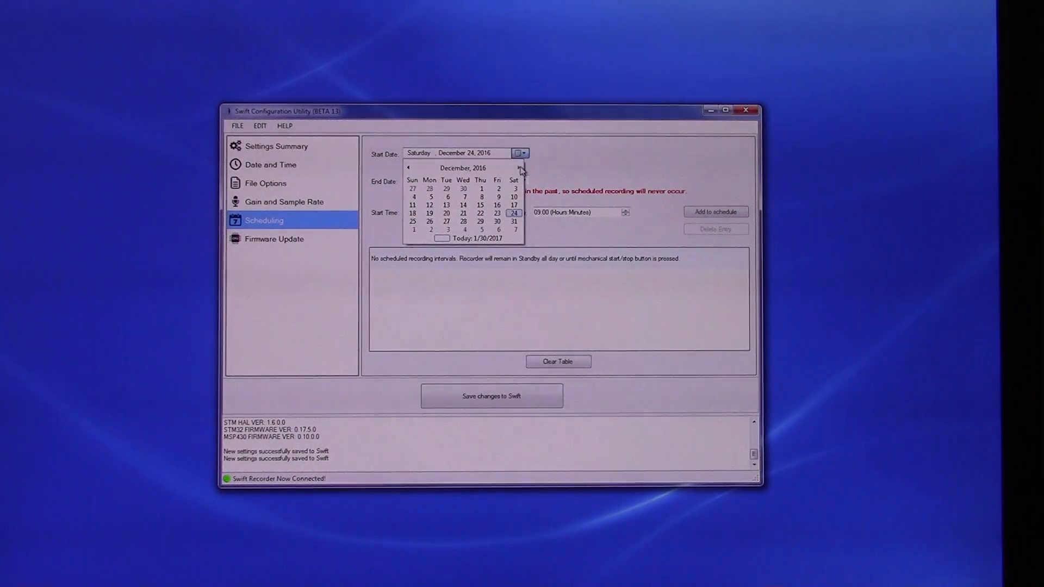
pyautogui.click(520, 168)
pyautogui.click(519, 169)
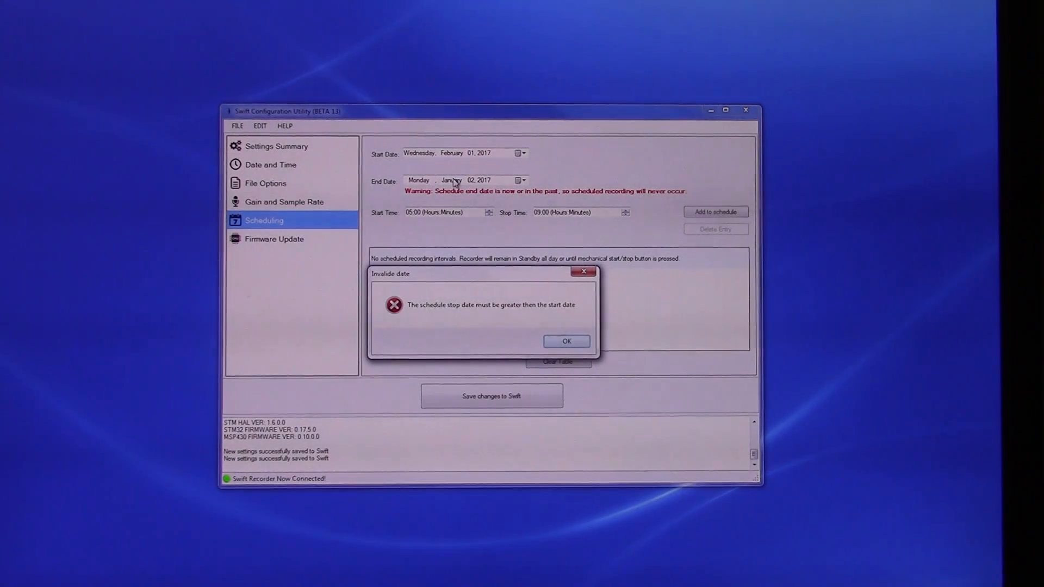
pyautogui.click(567, 343)
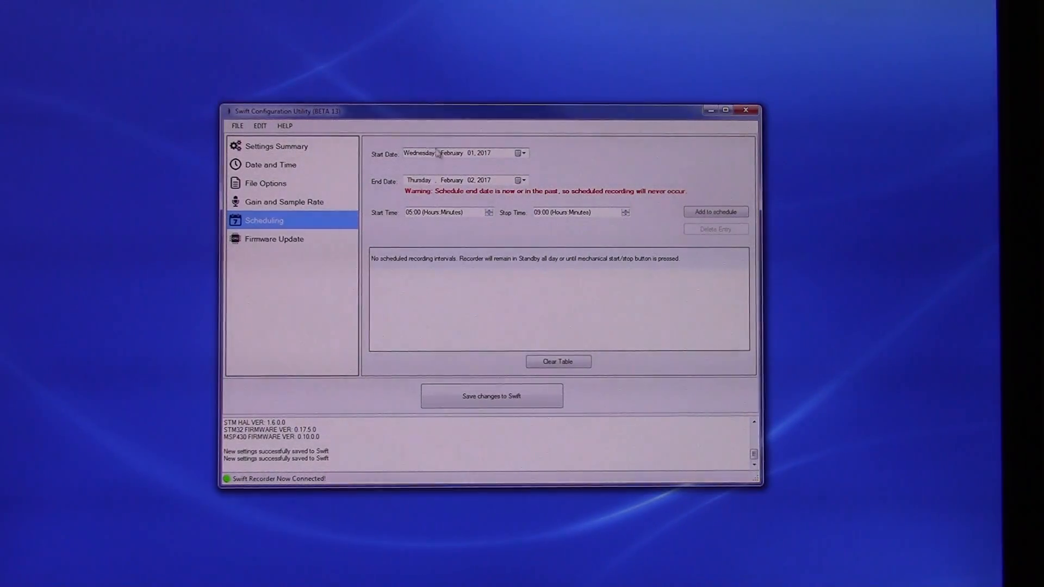
pyautogui.click(521, 181)
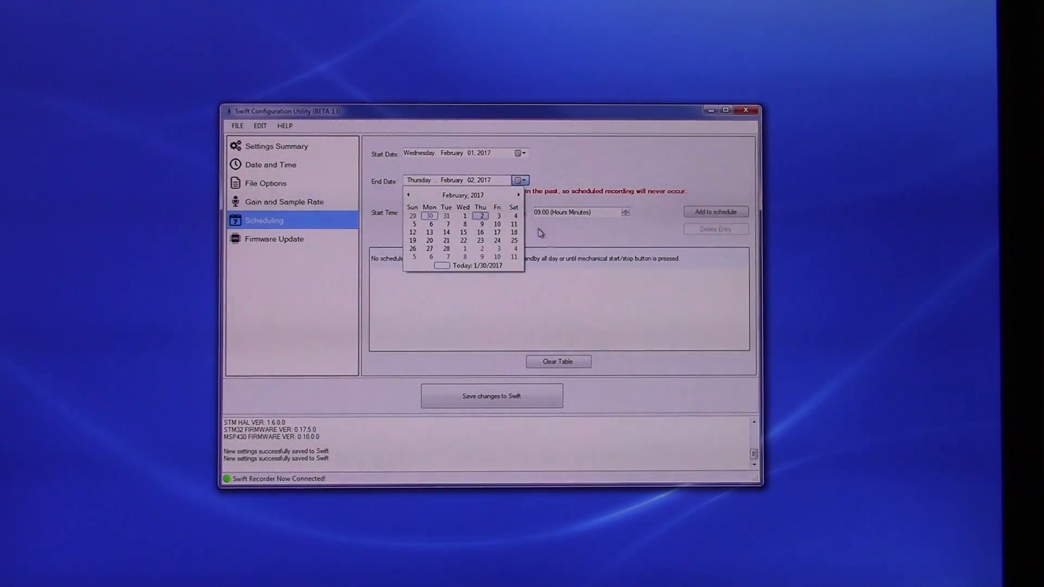
pyautogui.click(518, 195)
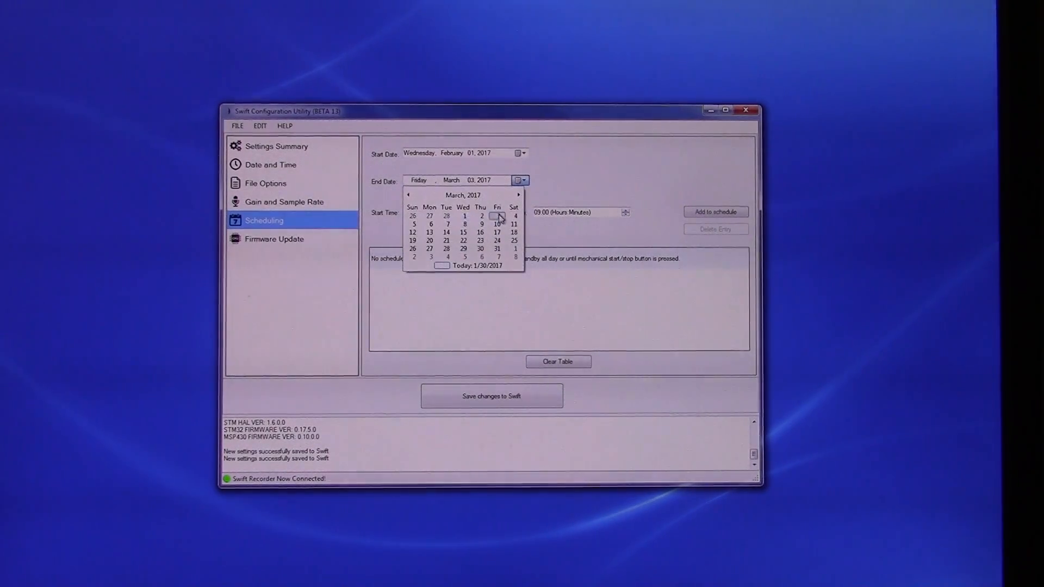
pyautogui.click(498, 216)
pyautogui.click(521, 156)
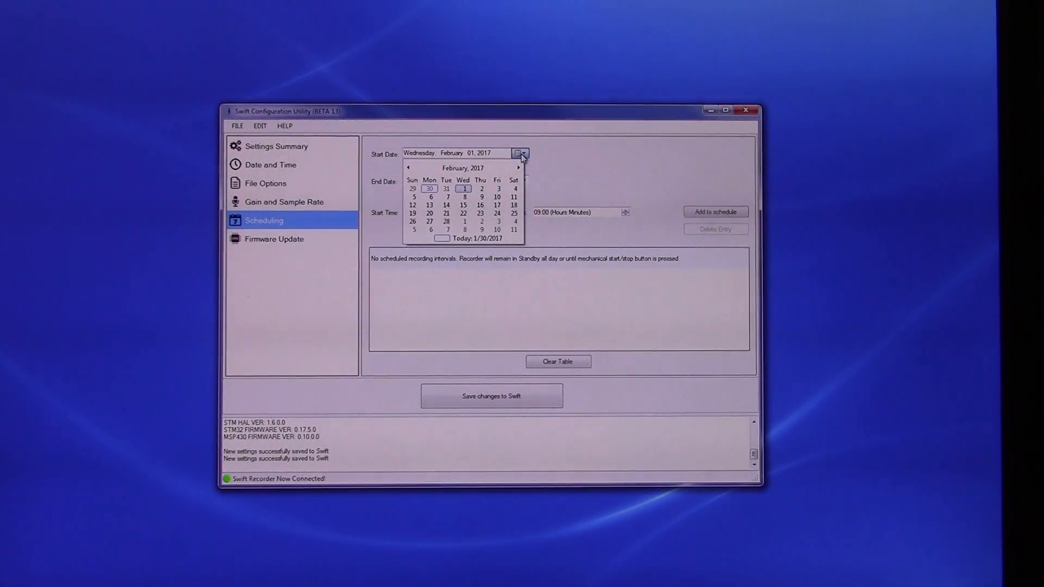
pyautogui.click(447, 190)
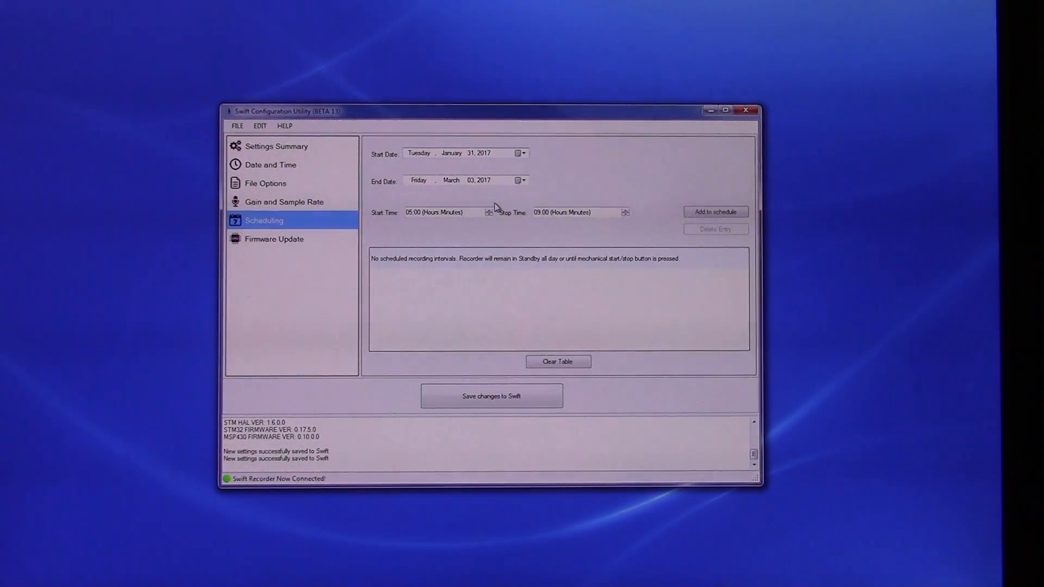
# Step: Add recording intervals from 05:00 to 09:00 and from 12:00 to 14:00 to the schedule
pyautogui.click(409, 213)
pyautogui.click(717, 212)
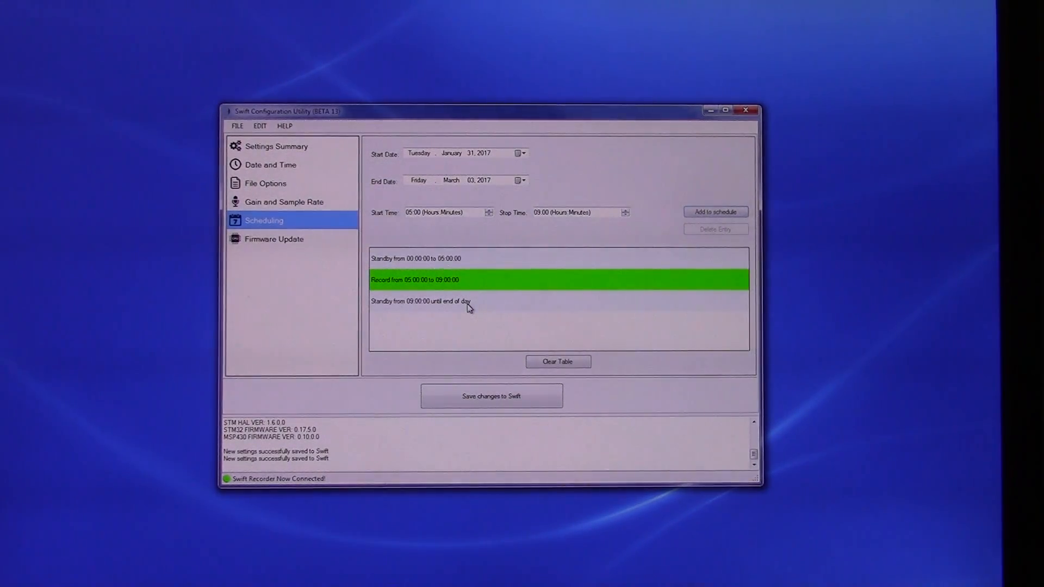
pyautogui.click(409, 213)
pyautogui.write('12')
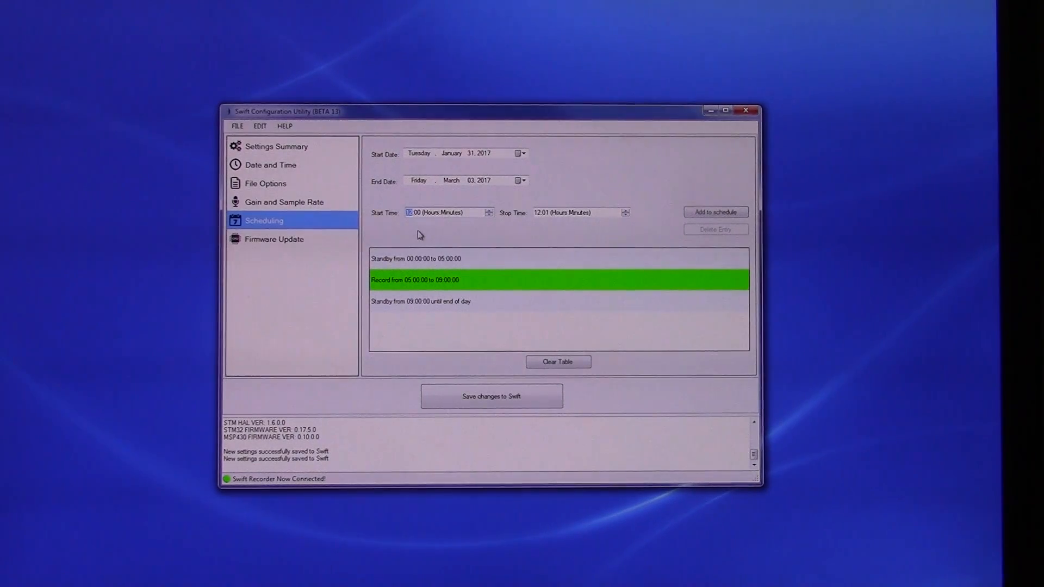
pyautogui.click(537, 213)
pyautogui.write('14')
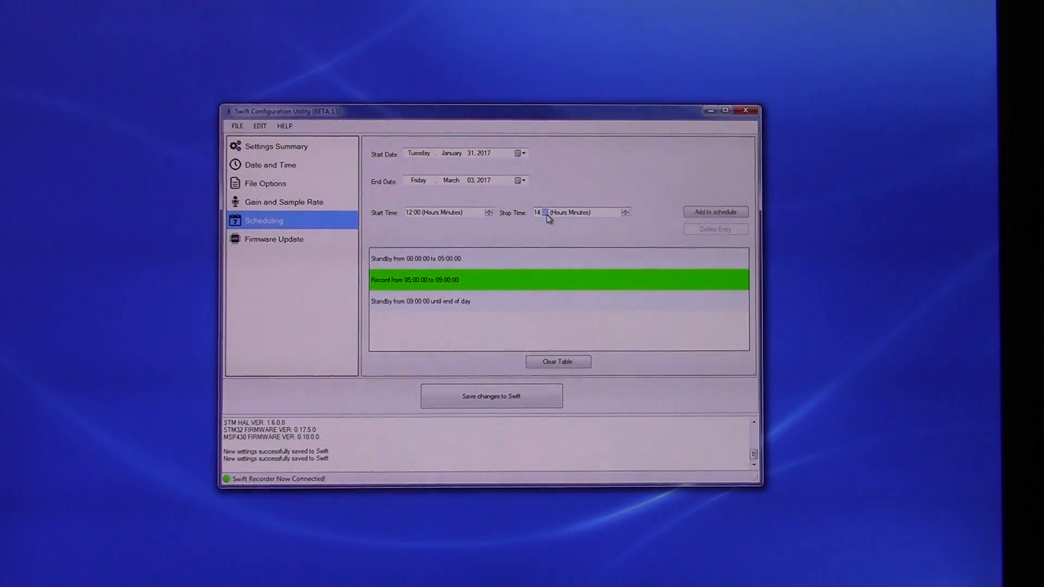
pyautogui.click(708, 213)
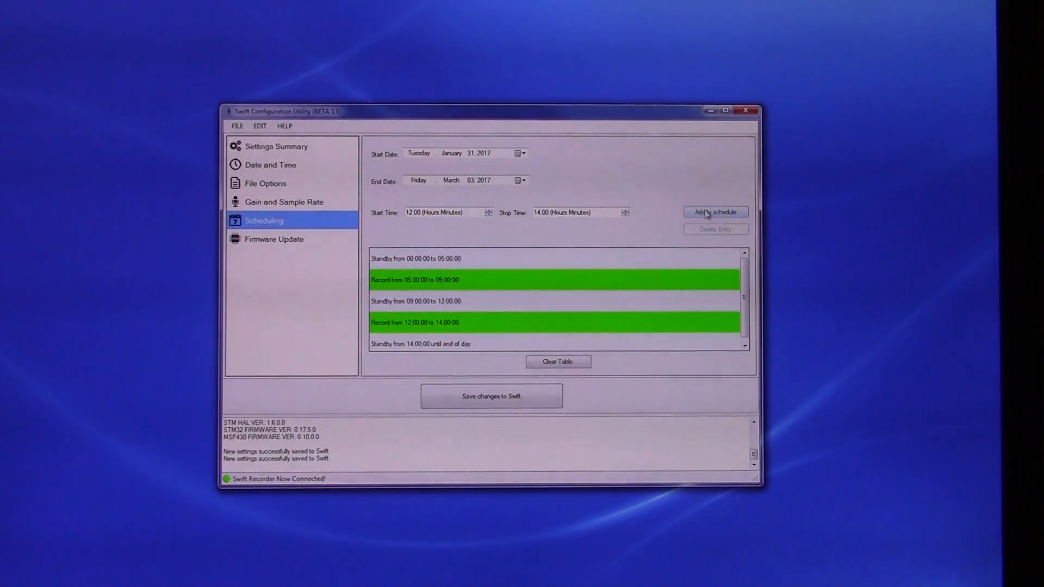
# Step: Add a third recording interval from 16:00 to 18:00 to the schedule and save the changes to the recorder
pyautogui.moveTo(438, 105); pyautogui.dragTo(438, 29)
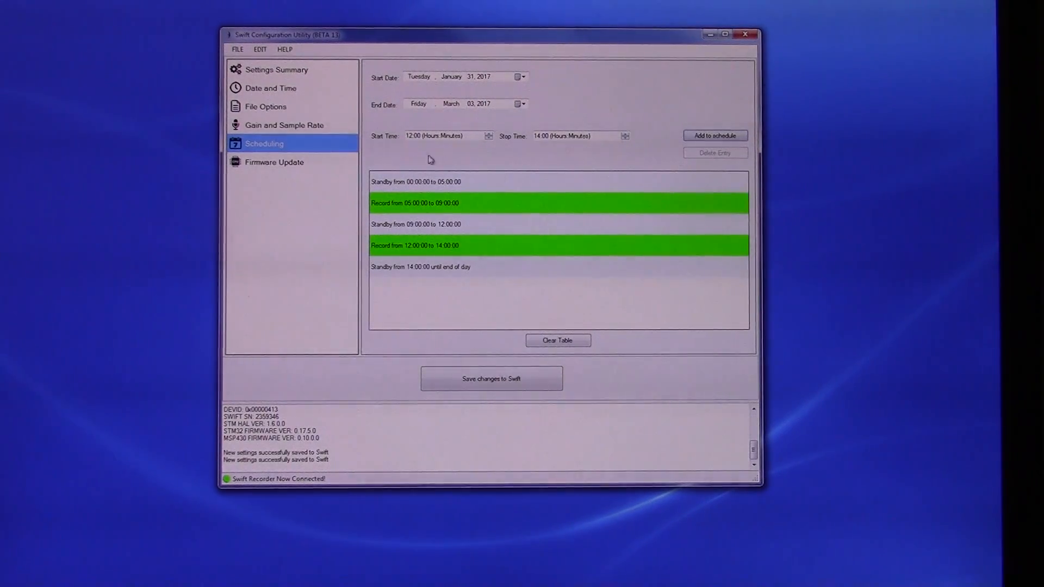
pyautogui.click(408, 137)
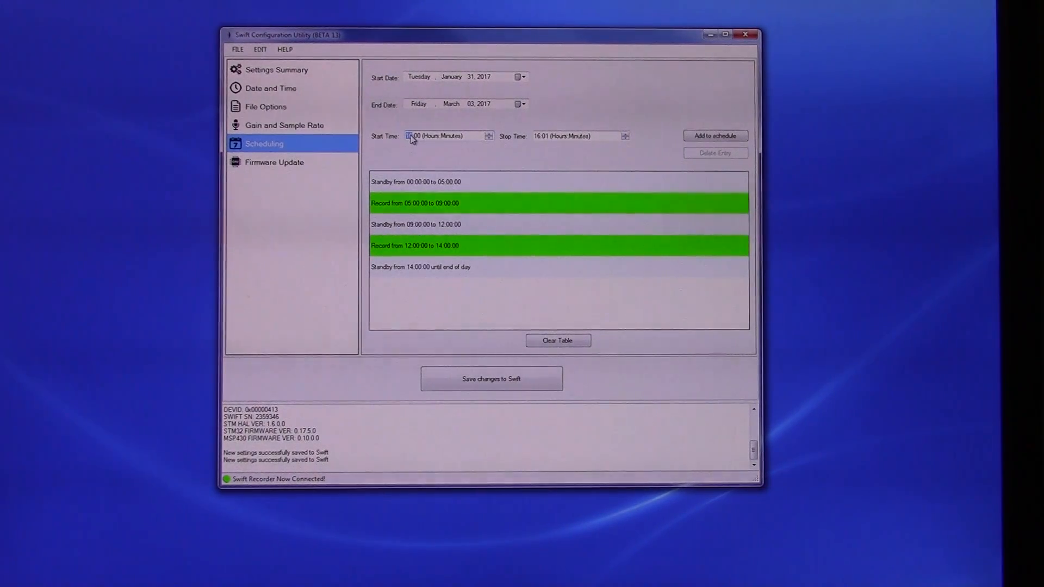
pyautogui.click(537, 137)
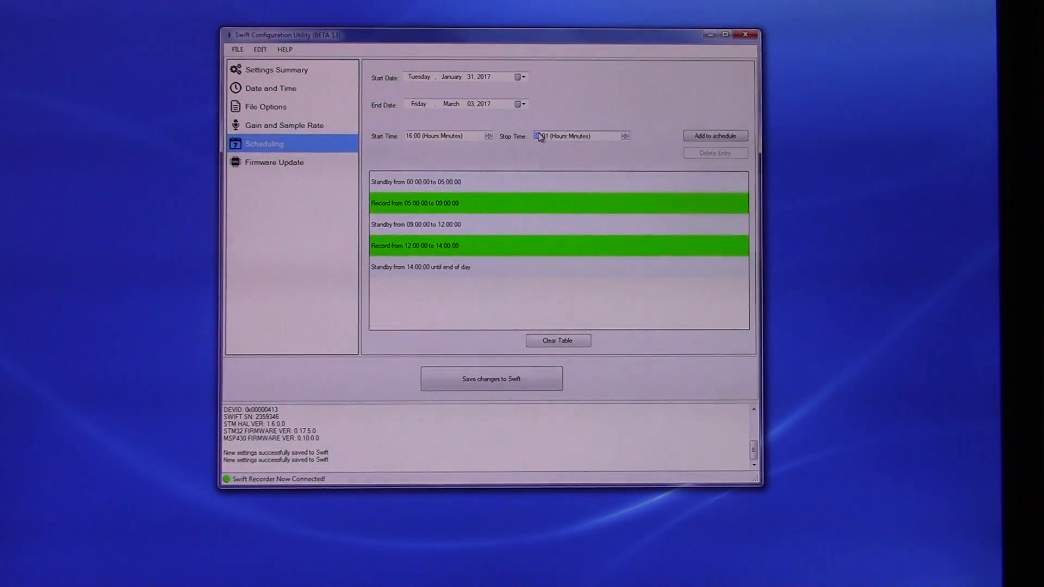
pyautogui.click(546, 137)
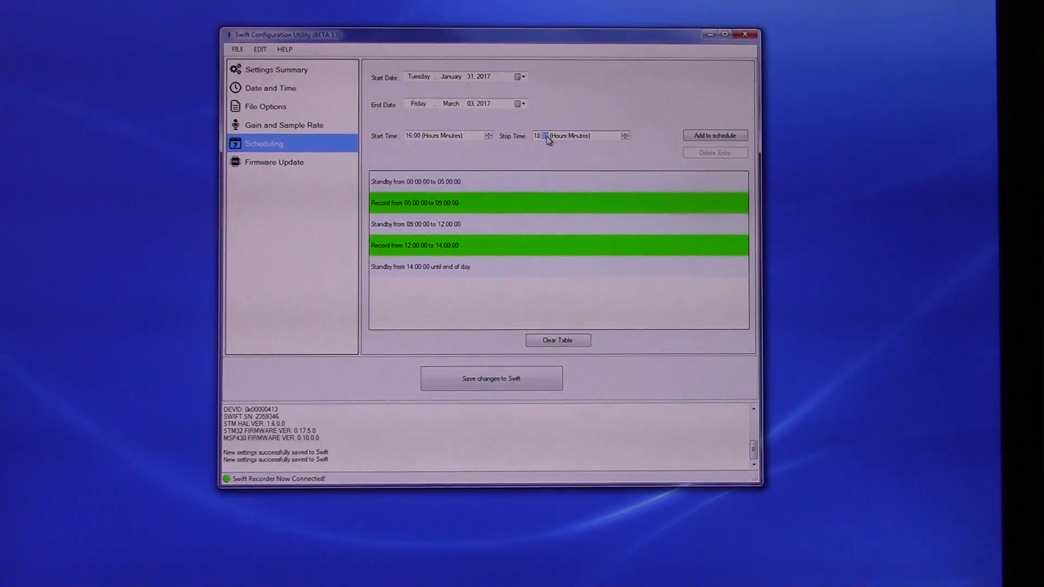
pyautogui.click(699, 137)
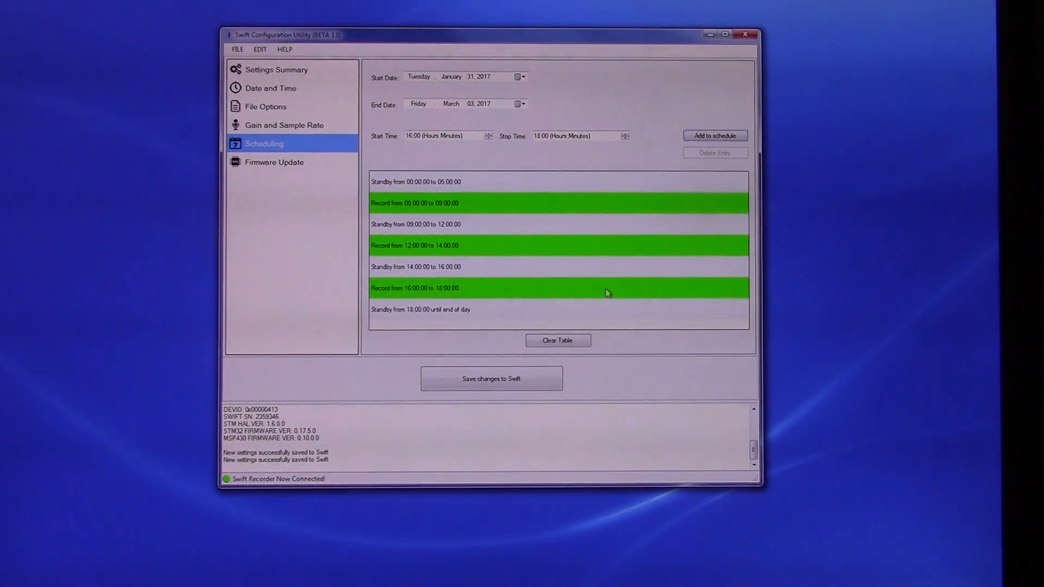
pyautogui.click(457, 382)
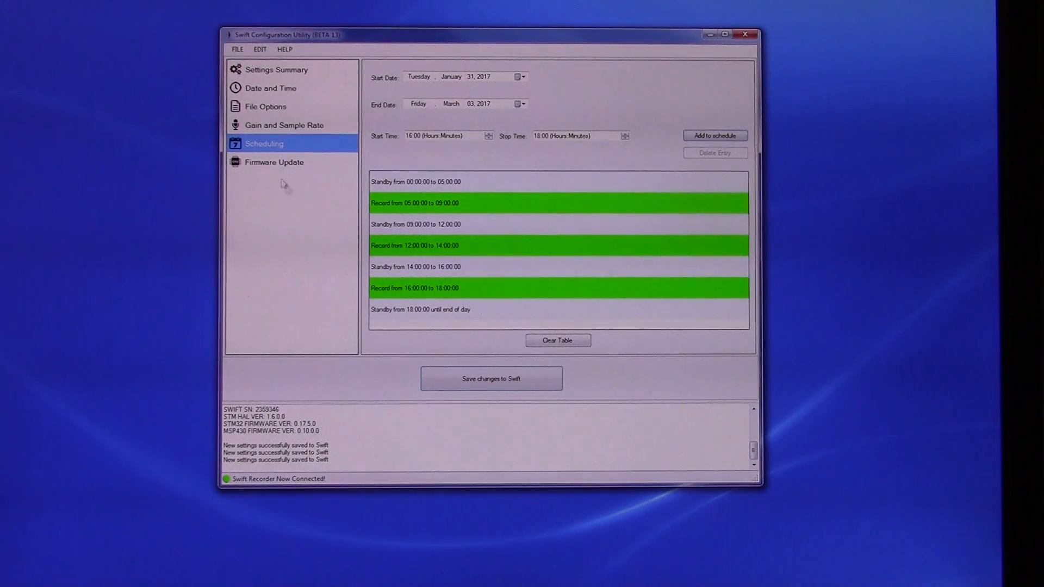
# Step: Look over the firmware update page and the summary of current settings, and close the configuration utility
pyautogui.click(265, 166)
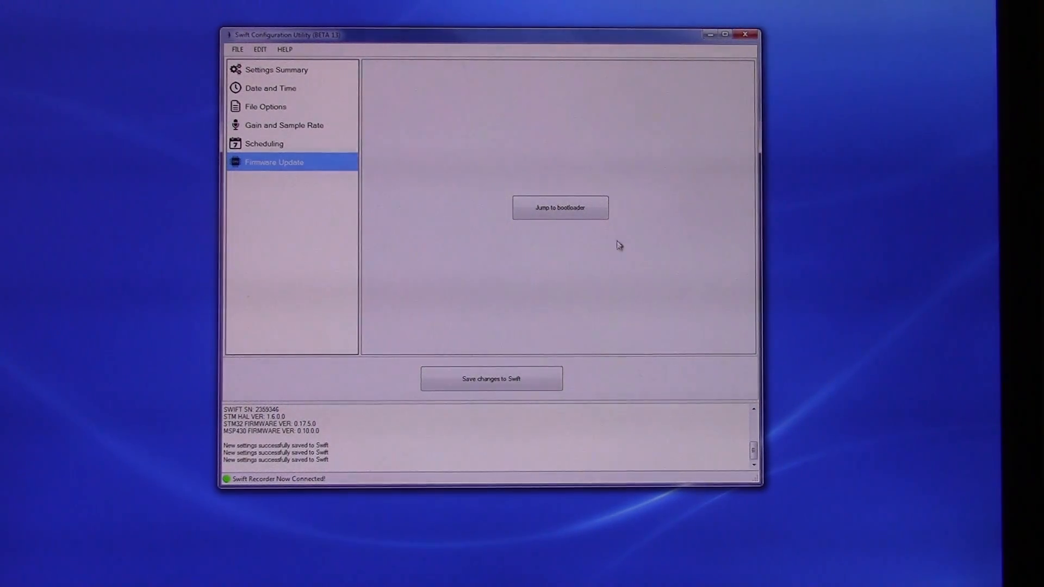
pyautogui.click(282, 71)
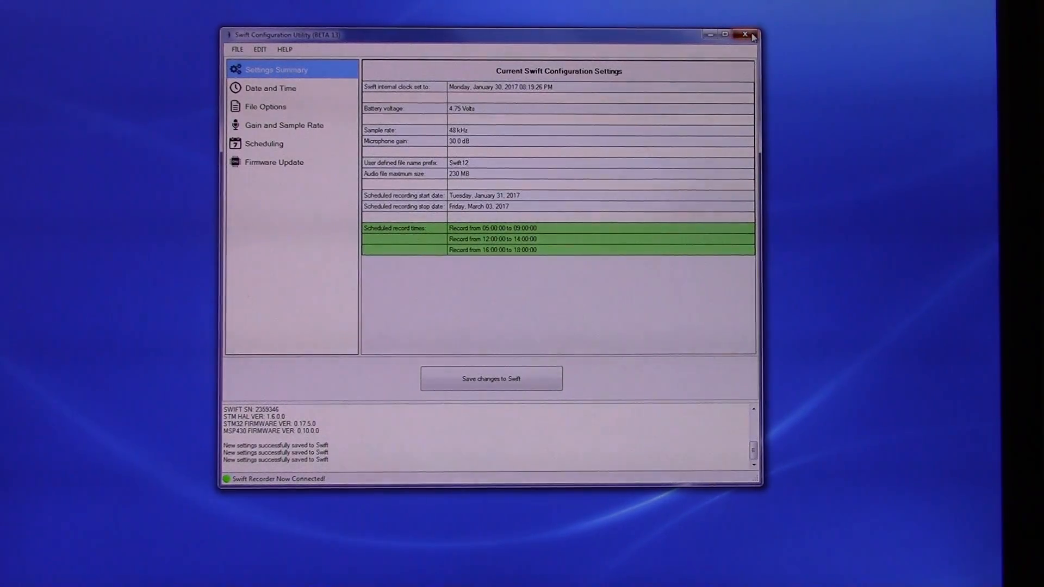
pyautogui.click(752, 35)
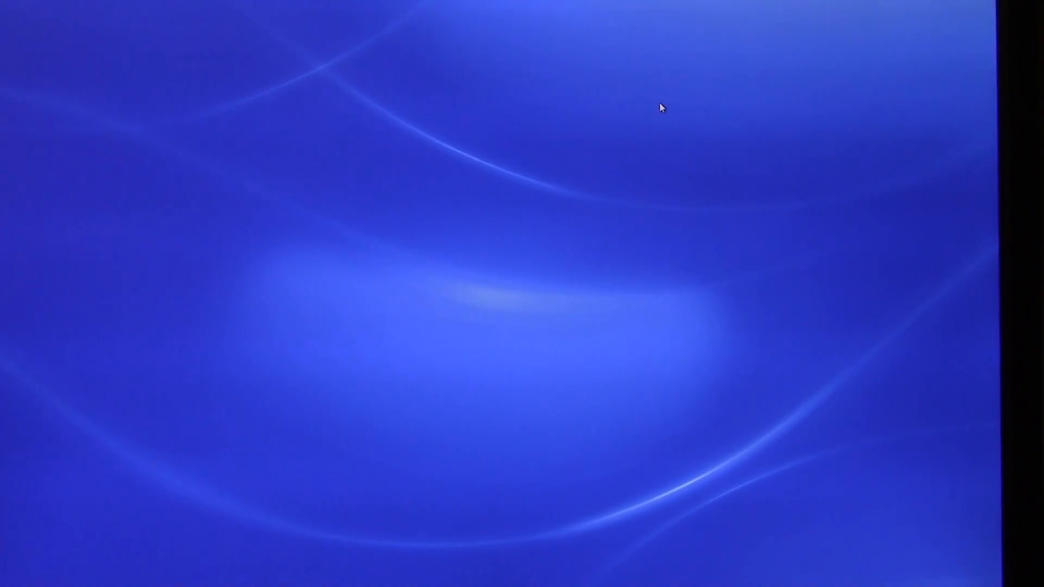